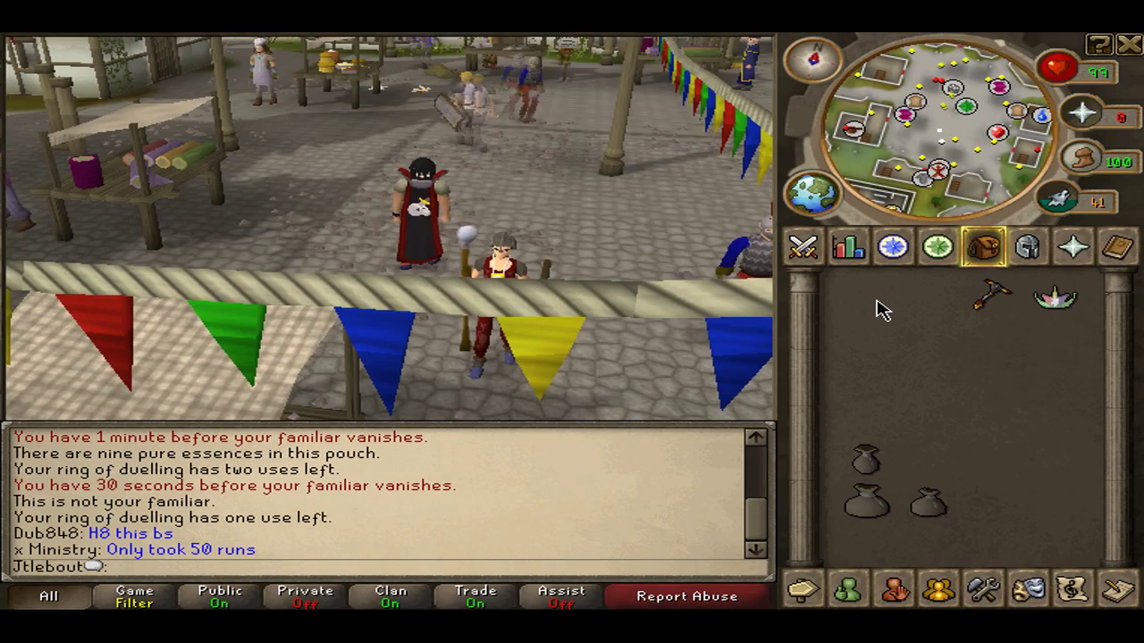
# - Rotate the game camera around the character standing in the market square
pyautogui.click(444, 181)
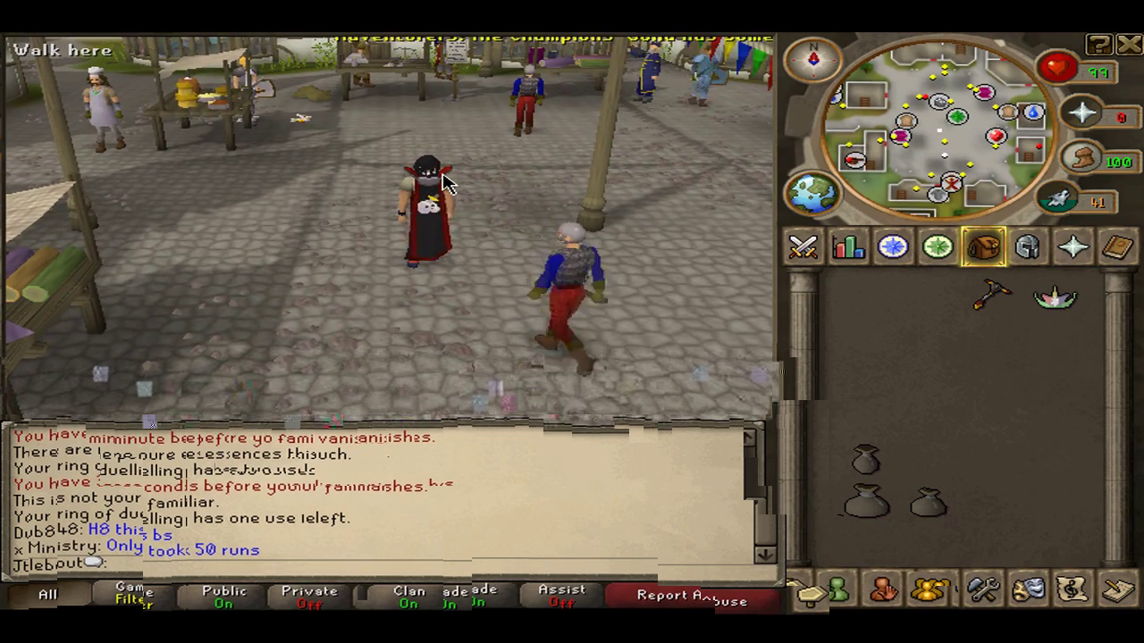
pyautogui.press('Right')
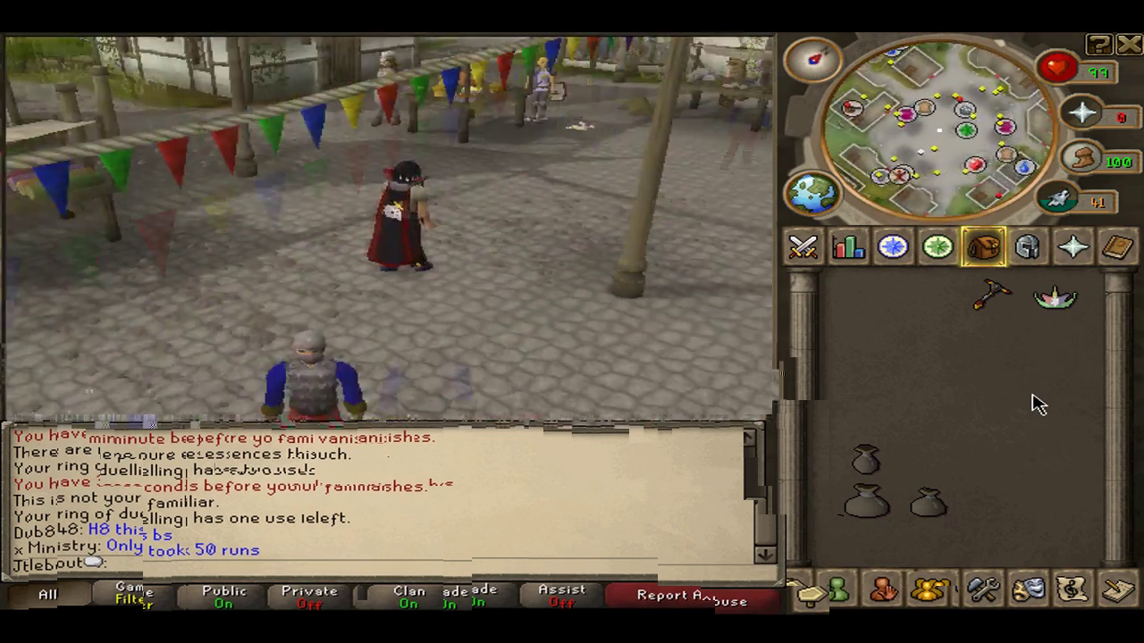
pyautogui.press('Right')
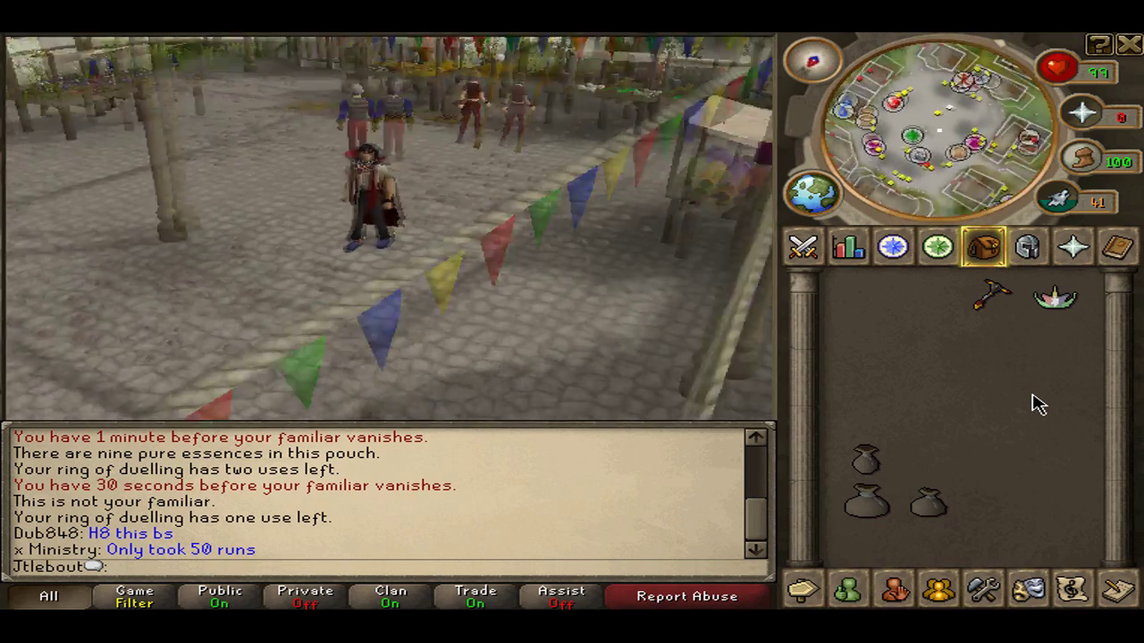
pyautogui.press('Right')
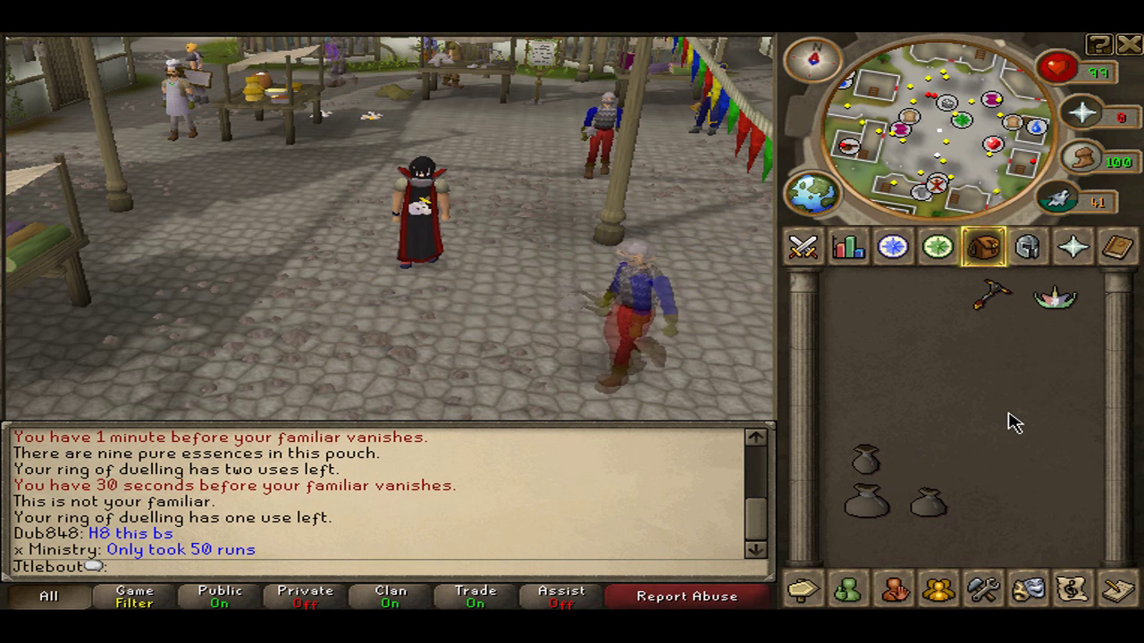
# - Draft the chat line "Insert line here." and browse the emotes to the end of the list
pyautogui.write('Insert line here.')
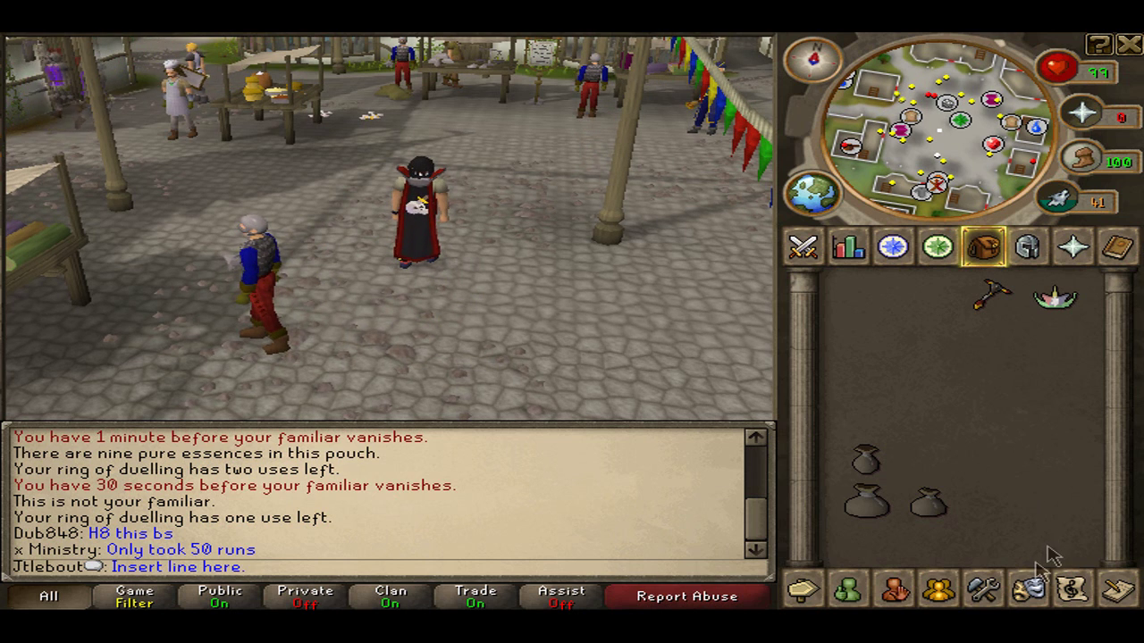
pyautogui.click(1029, 588)
pyautogui.scroll(-3, 1035, 558)
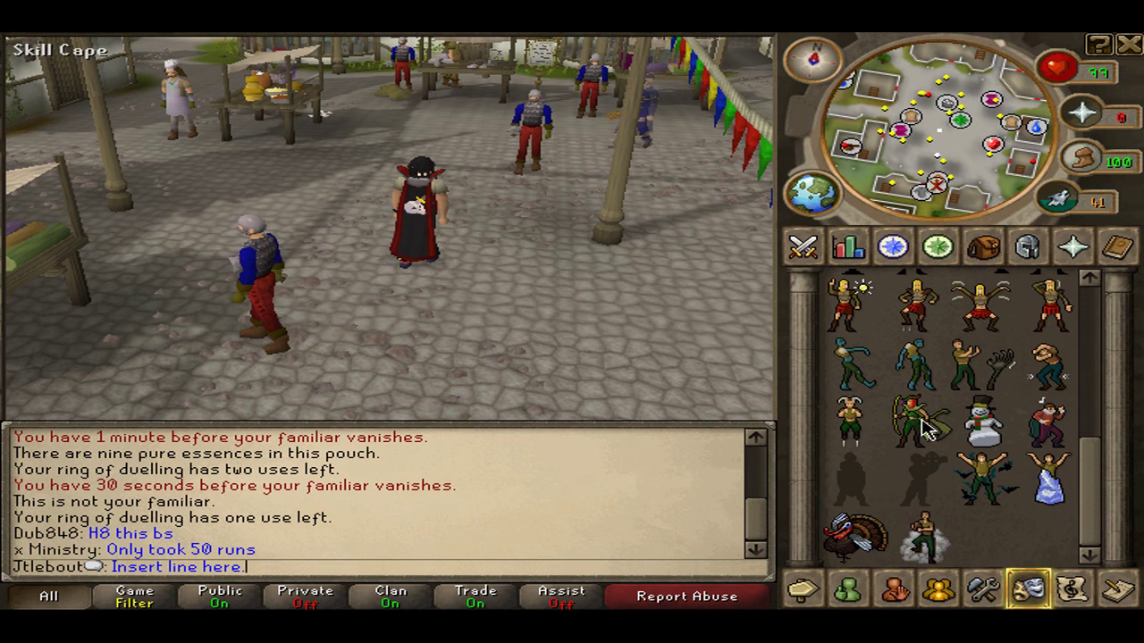
# - Erase the drafted chat line without sending it
pyautogui.press('BackSpace')
pyautogui.press('BackSpace')
pyautogui.press('BackSpace')
pyautogui.press('BackSpace')
pyautogui.press('BackSpace')
pyautogui.press('BackSpace')
pyautogui.press('BackSpace')
pyautogui.press('BackSpace')
pyautogui.press('BackSpace')
pyautogui.press('BackSpace')
pyautogui.press('BackSpace')
pyautogui.press('BackSpace')
pyautogui.press('BackSpace')
pyautogui.press('BackSpace')
pyautogui.press('BackSpace')
pyautogui.press('BackSpace')
pyautogui.press('BackSpace')
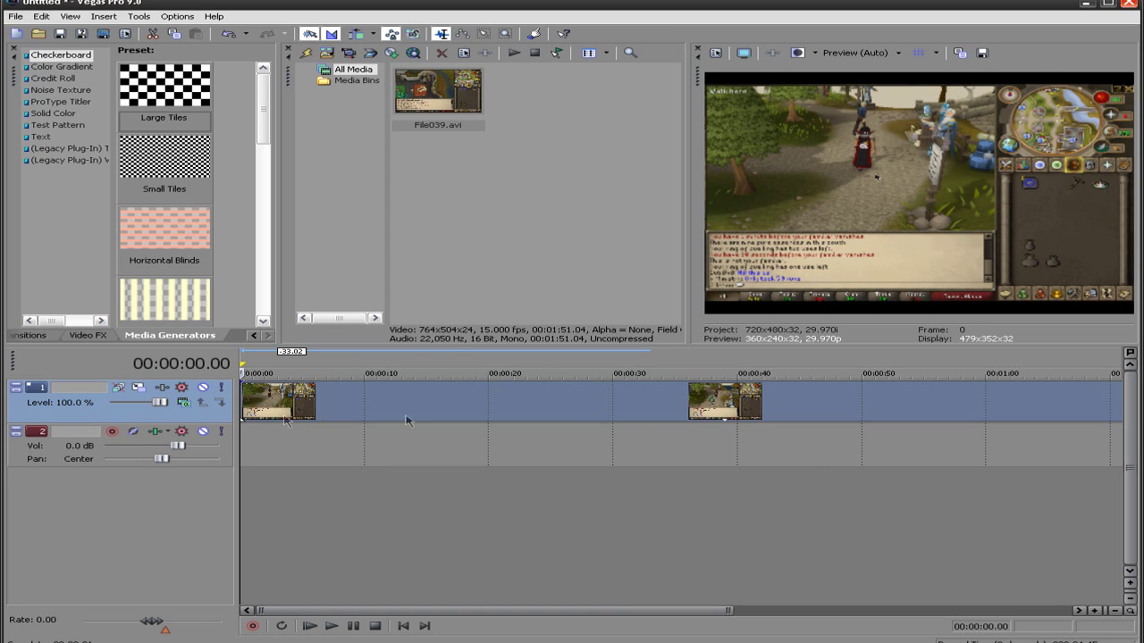
pyautogui.rightClick(305, 399)
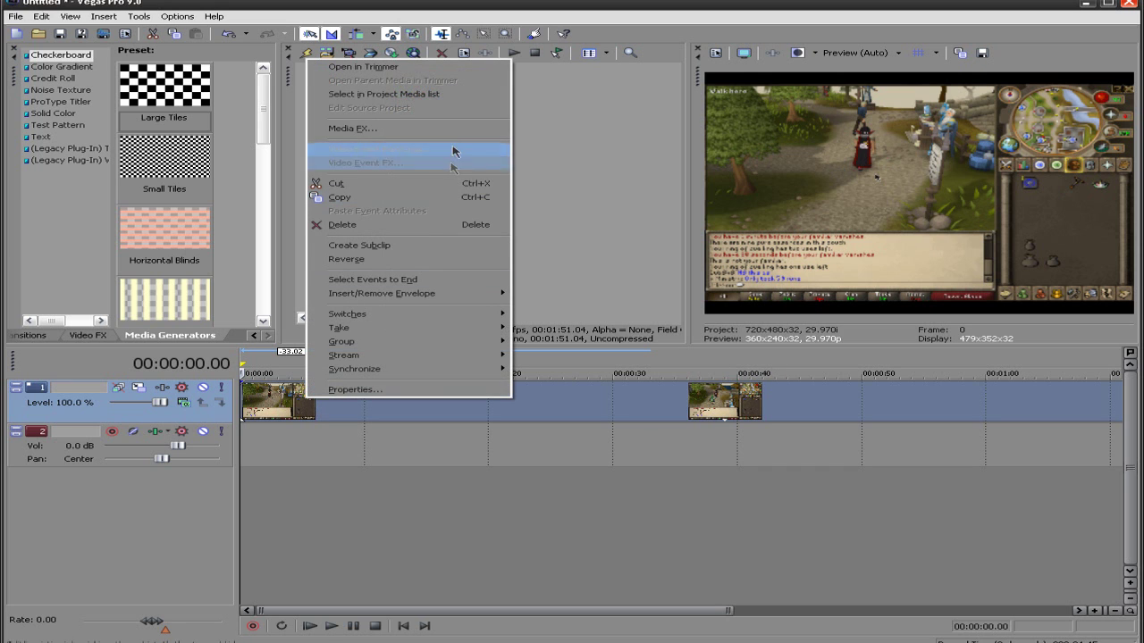
pyautogui.click(813, 406)
pyautogui.scroll(-2, 813, 406)
pyautogui.scroll(-1, 813, 409)
pyautogui.scroll(2, 572, 447)
pyautogui.scroll(-2, 384, 519)
pyautogui.click(403, 626)
pyautogui.scroll(2, 374, 458)
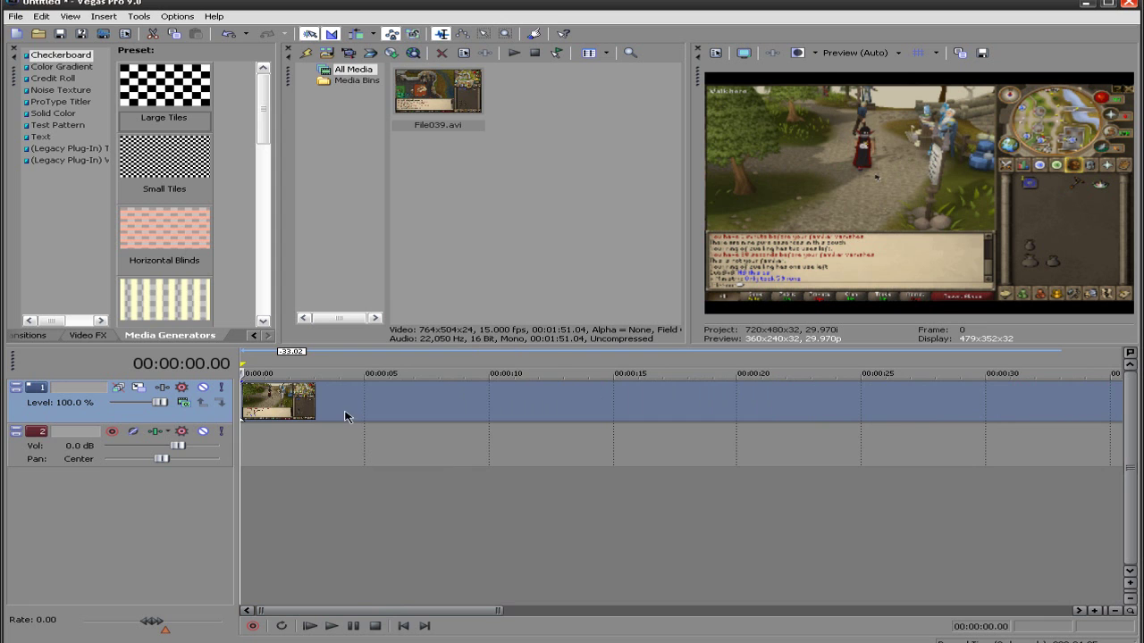
# - In Vegas Pro, crop the File039 clip around the character to about 434.7 by 286.8, centred at about 258.2, 178.8
pyautogui.rightClick(347, 416)
pyautogui.click(471, 159)
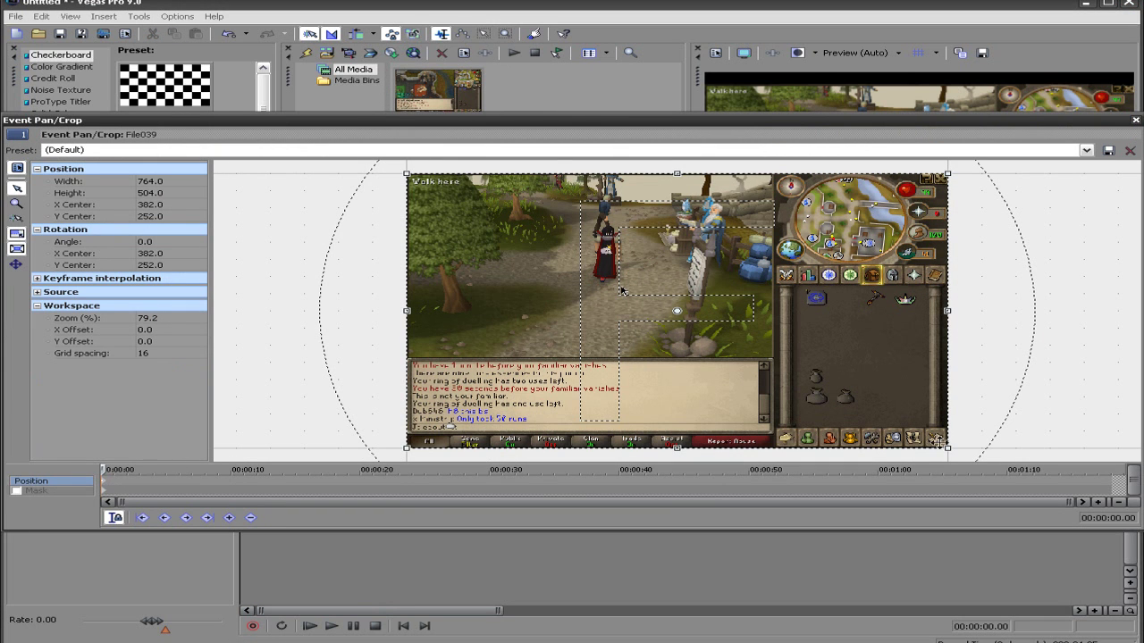
pyautogui.moveTo(949, 448); pyautogui.dragTo(845, 384)
pyautogui.moveTo(724, 311); pyautogui.dragTo(634, 271)
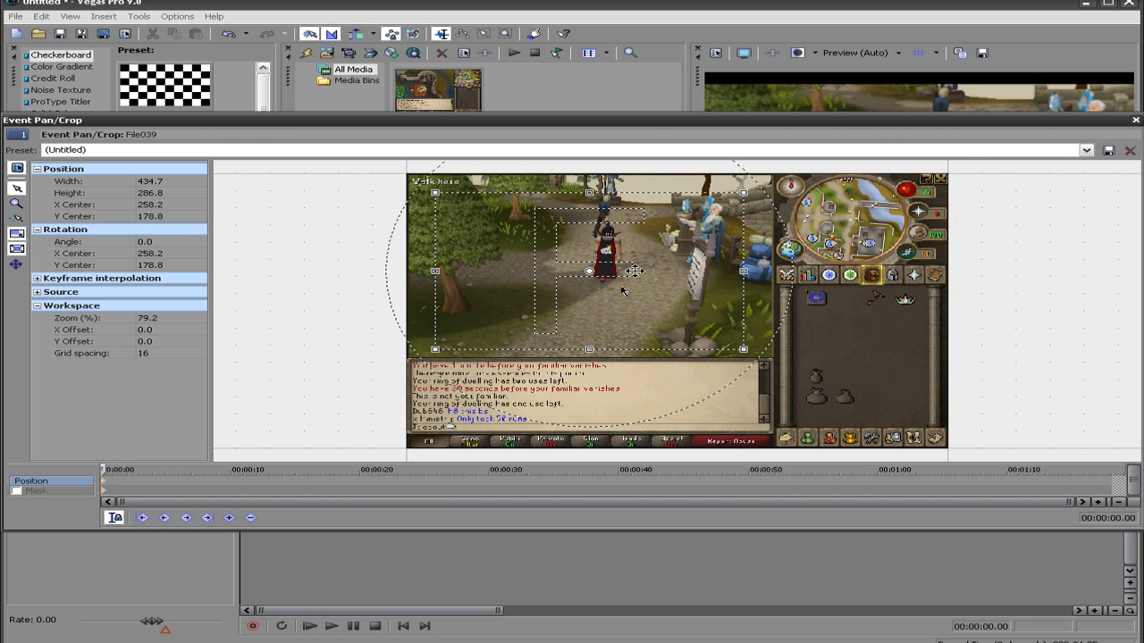
pyautogui.click(1134, 121)
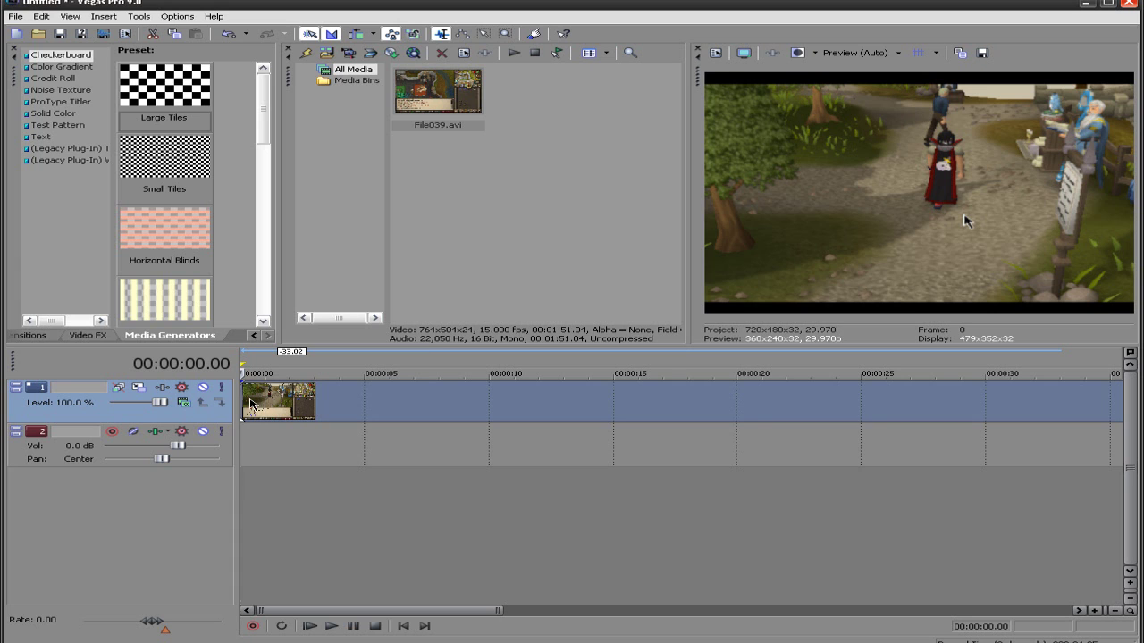
# - Preview the start of the cropped clip and split it at 00:00:00.17
pyautogui.press('space')
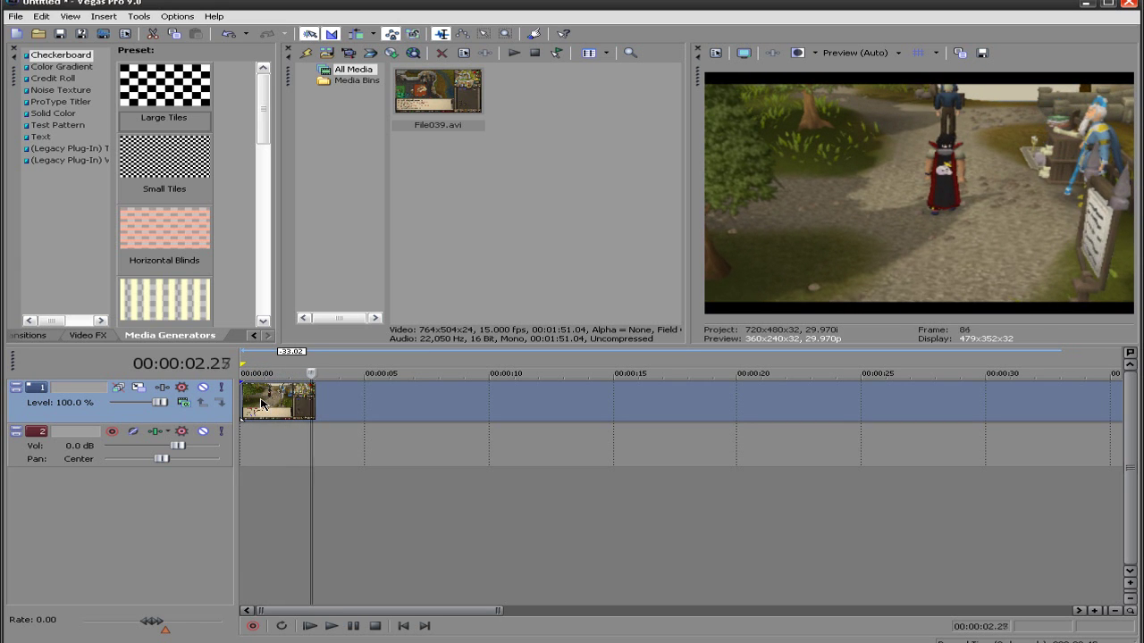
pyautogui.press('j')
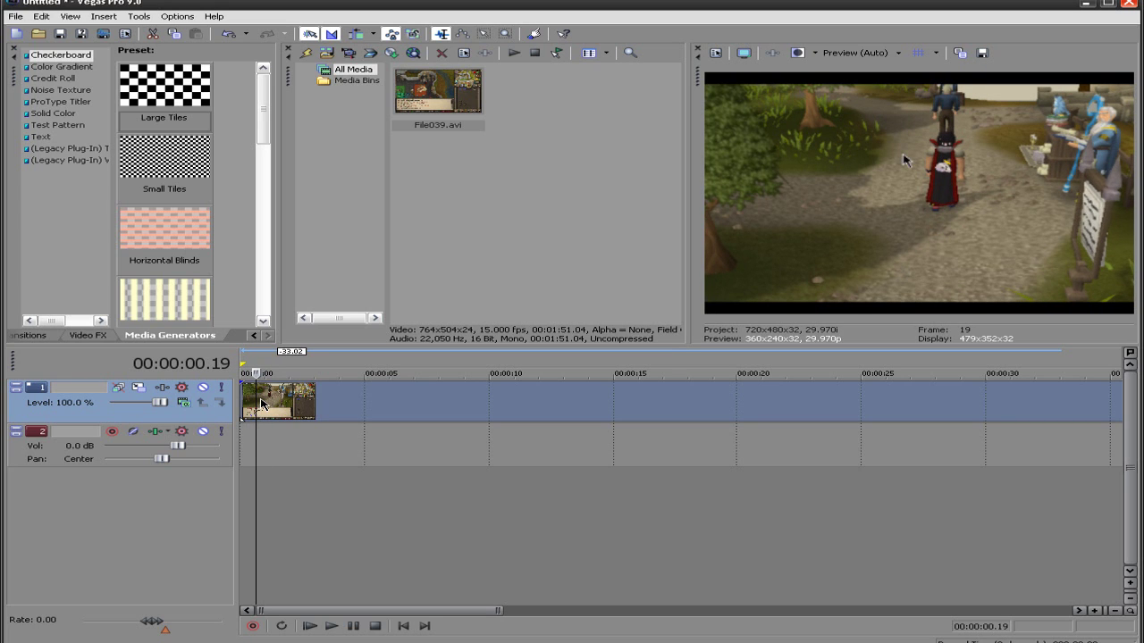
pyautogui.press('Left')
pyautogui.press('Left')
pyautogui.press('Left')
pyautogui.press('Right')
pyautogui.press('Right')
pyautogui.press('Right')
pyautogui.press('Right')
pyautogui.press('s')
pyautogui.scroll(4, 263, 402)
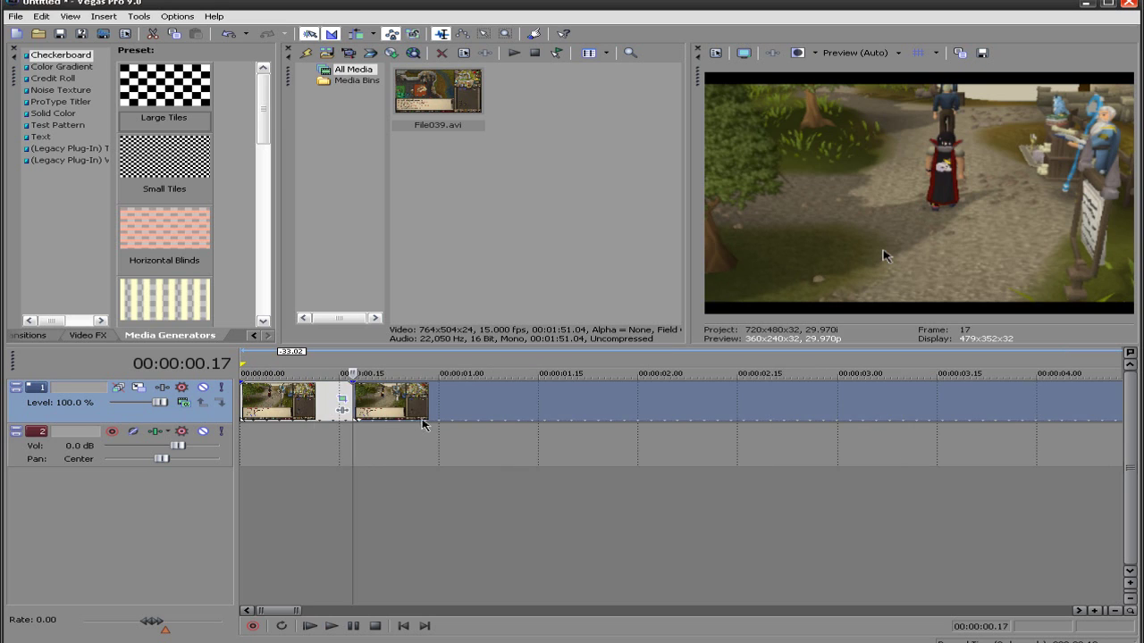
# - Move the long piece after the split 5 frames later on the timeline, leaving a gap behind the first piece
pyautogui.moveTo(427, 414); pyautogui.dragTo(461, 414)
pyautogui.click(391, 407)
pyautogui.scroll(-1, 429, 407)
# - Find the end of the first wanted shot in the long piece and split it at 00:00:29.03
pyautogui.click(469, 406)
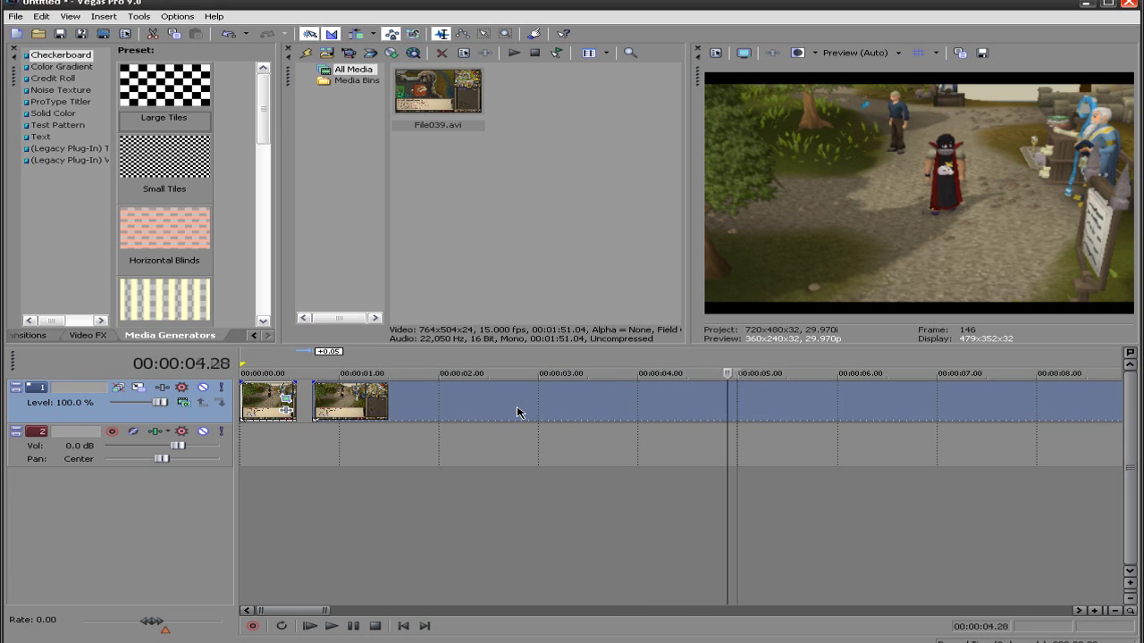
pyautogui.scroll(-3, 692, 442)
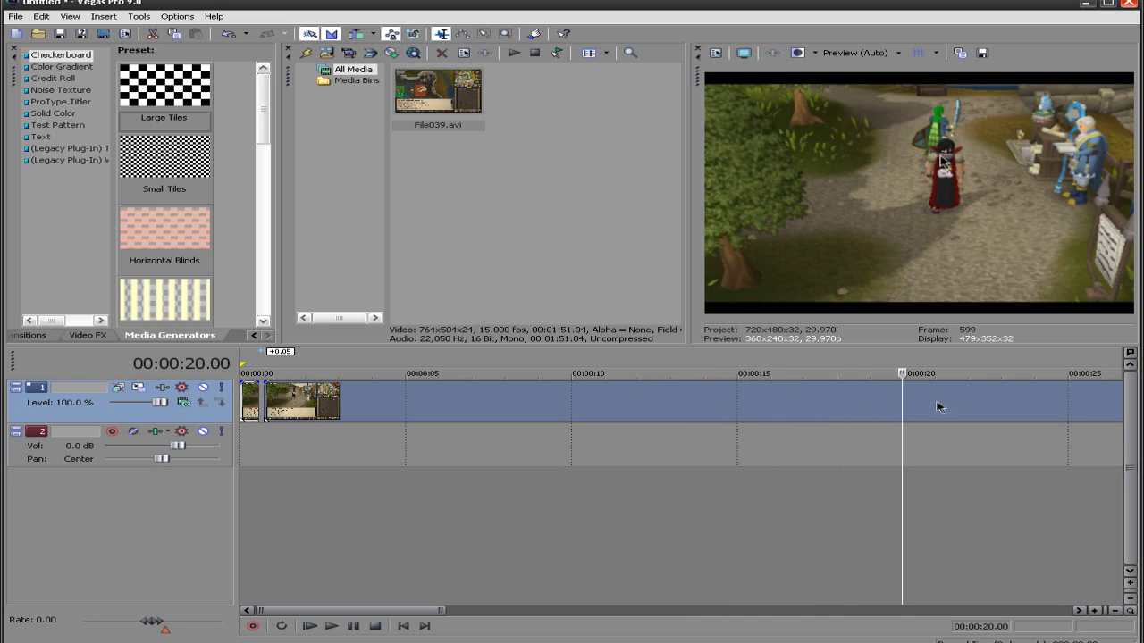
pyautogui.scroll(-3, 1041, 405)
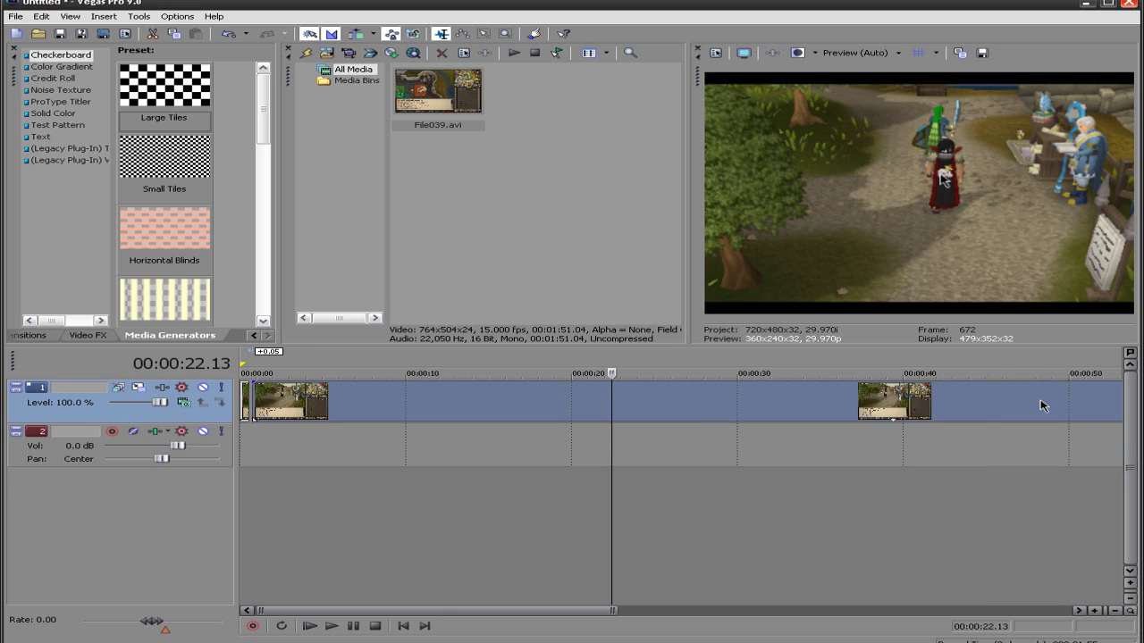
pyautogui.click(649, 410)
pyautogui.click(742, 408)
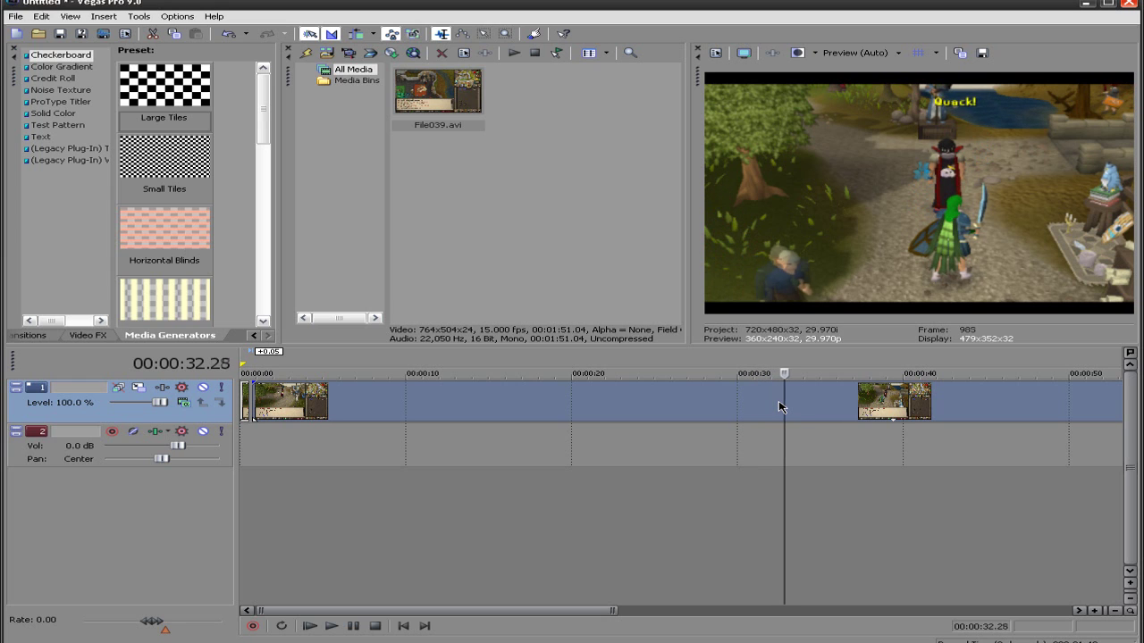
pyautogui.click(764, 409)
pyautogui.press('Left')
pyautogui.press('Left')
pyautogui.press('Left')
pyautogui.press('Left')
pyautogui.press('Left')
pyautogui.press('Left')
pyautogui.press('Left')
pyautogui.press('Left')
pyautogui.press('Left')
pyautogui.press('Left')
pyautogui.press('Left')
pyautogui.press('Left')
pyautogui.press('Left')
pyautogui.press('Left')
pyautogui.press('Left')
pyautogui.press('Left')
pyautogui.press('Left')
pyautogui.press('Left')
pyautogui.press('Left')
pyautogui.press('Left')
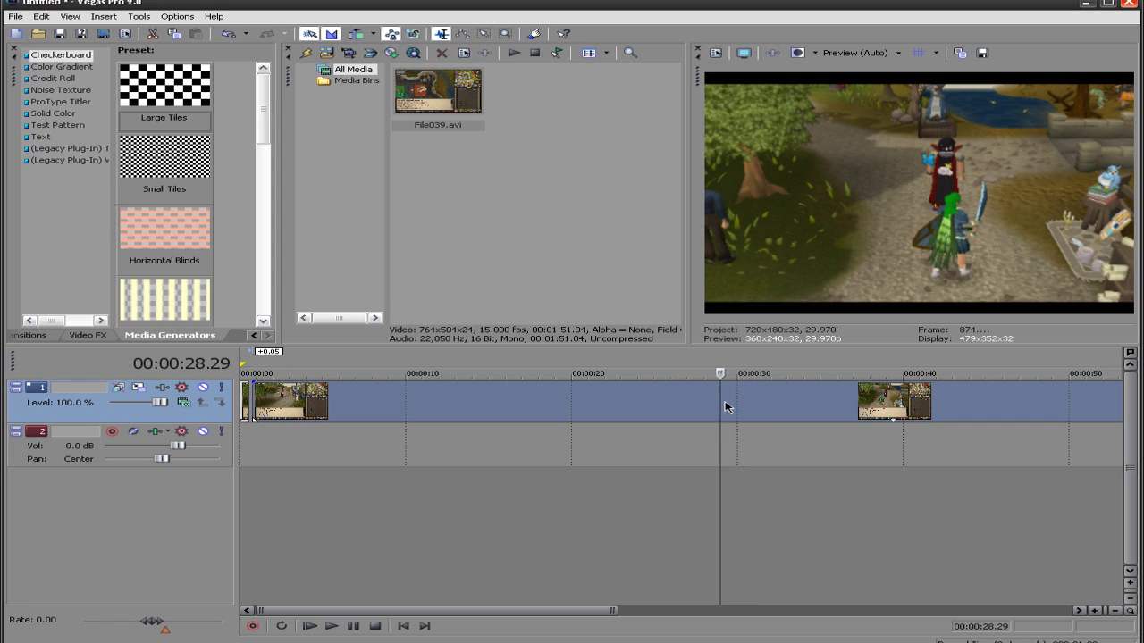
pyautogui.press('Right')
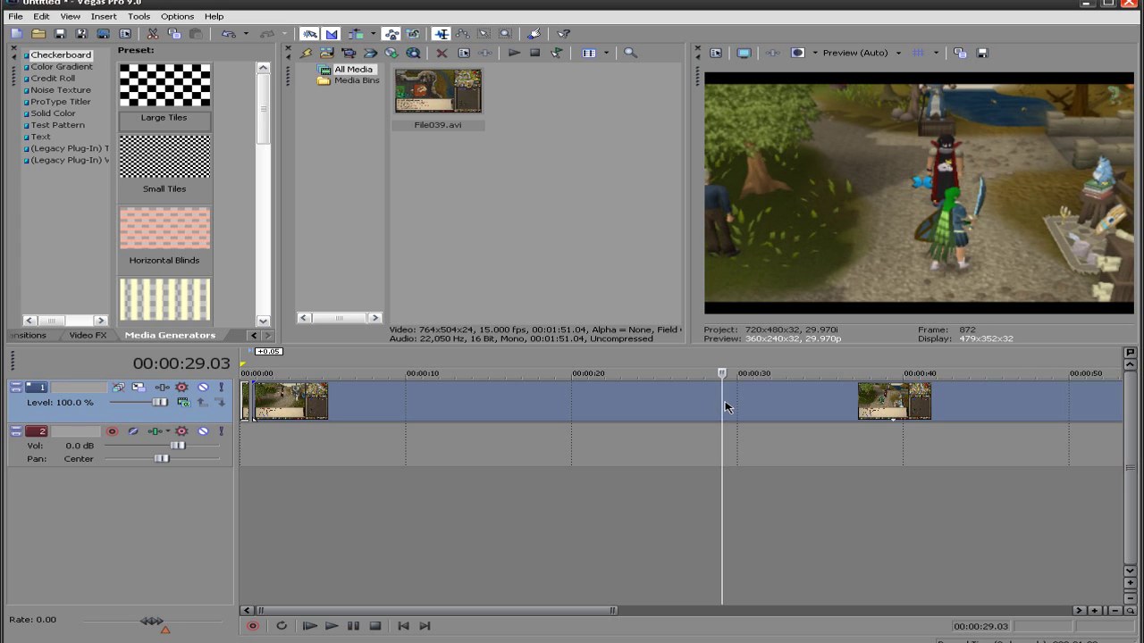
pyautogui.press('s')
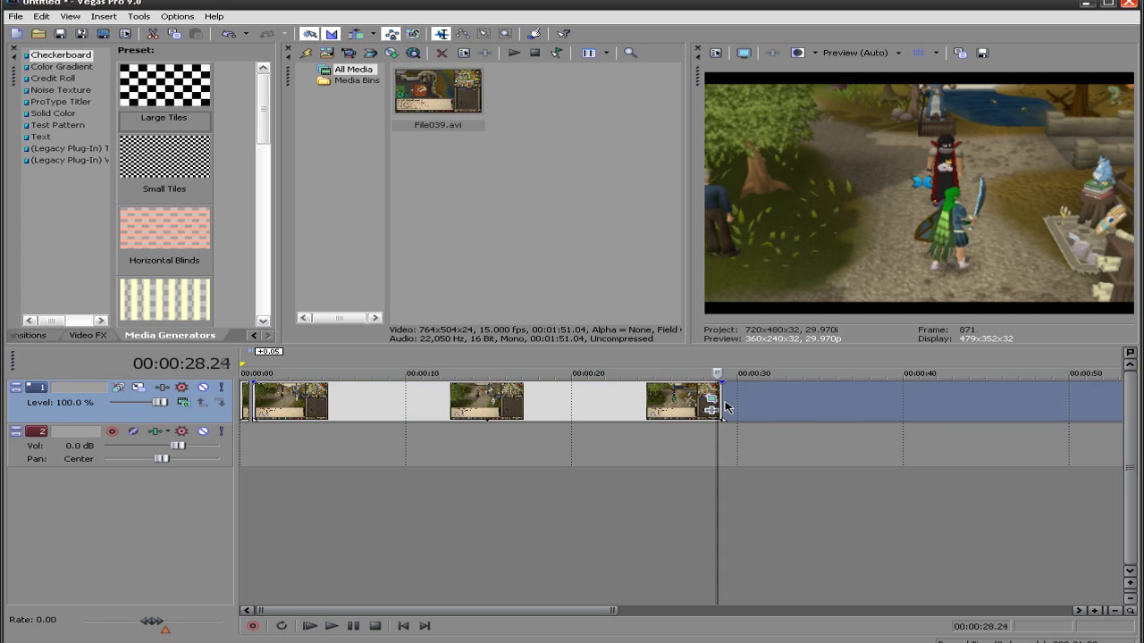
# - Find the start of the first wanted shot and split the clip at 00:00:26.05
pyautogui.press('Left')
pyautogui.press('Left')
pyautogui.press('Left')
pyautogui.press('Left')
pyautogui.press('Left')
pyautogui.press('Left')
pyautogui.press('Left')
pyautogui.press('Left')
pyautogui.press('Left')
pyautogui.press('Left')
pyautogui.press('Left')
pyautogui.press('Left')
pyautogui.press('Left')
pyautogui.press('Left')
pyautogui.press('Left')
pyautogui.press('Left')
pyautogui.press('Left')
pyautogui.press('Left')
pyautogui.press('Left')
pyautogui.press('Left')
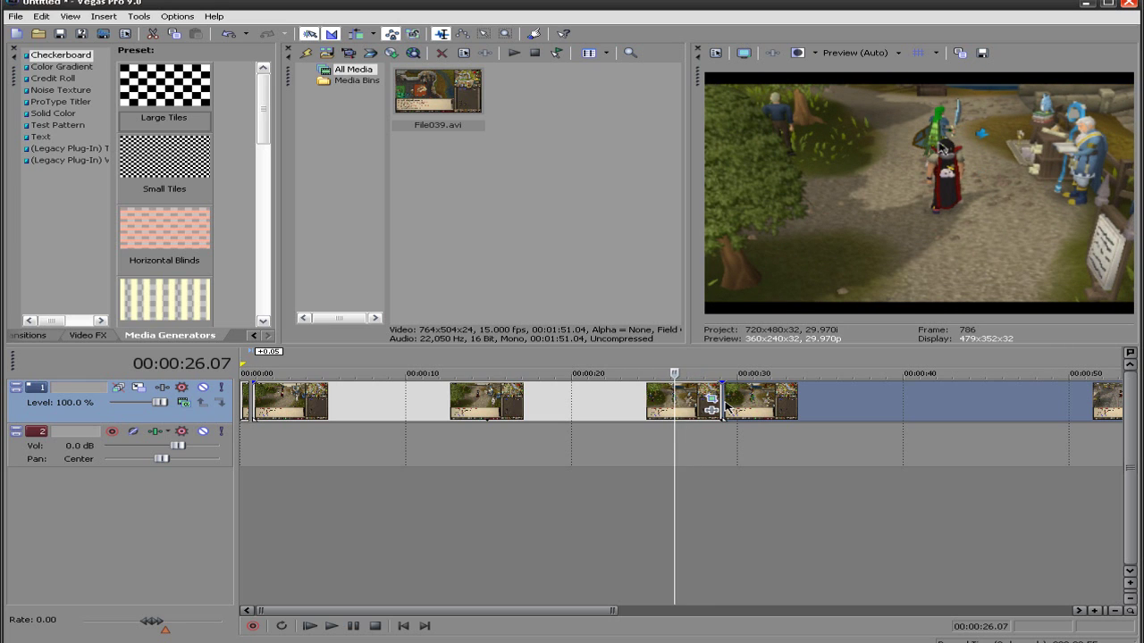
pyautogui.click(578, 408)
pyautogui.click(657, 403)
pyautogui.click(672, 402)
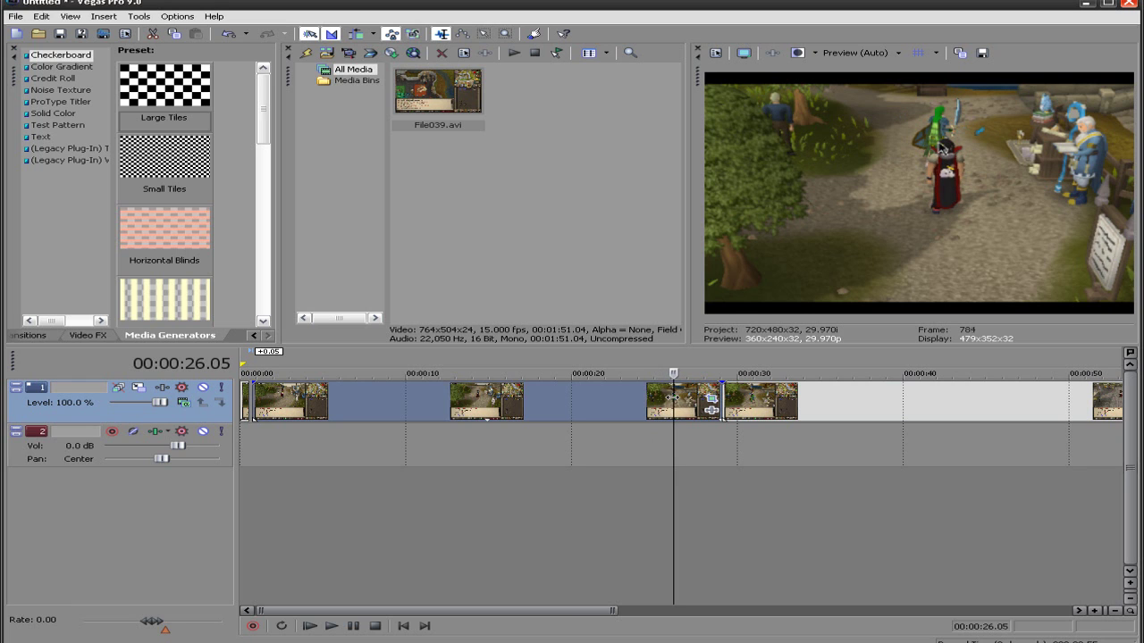
pyautogui.press('s')
# - Delete both pieces before the 00:00:26.05 cut and move the short remaining shot to the start of the timeline
pyautogui.click(581, 402)
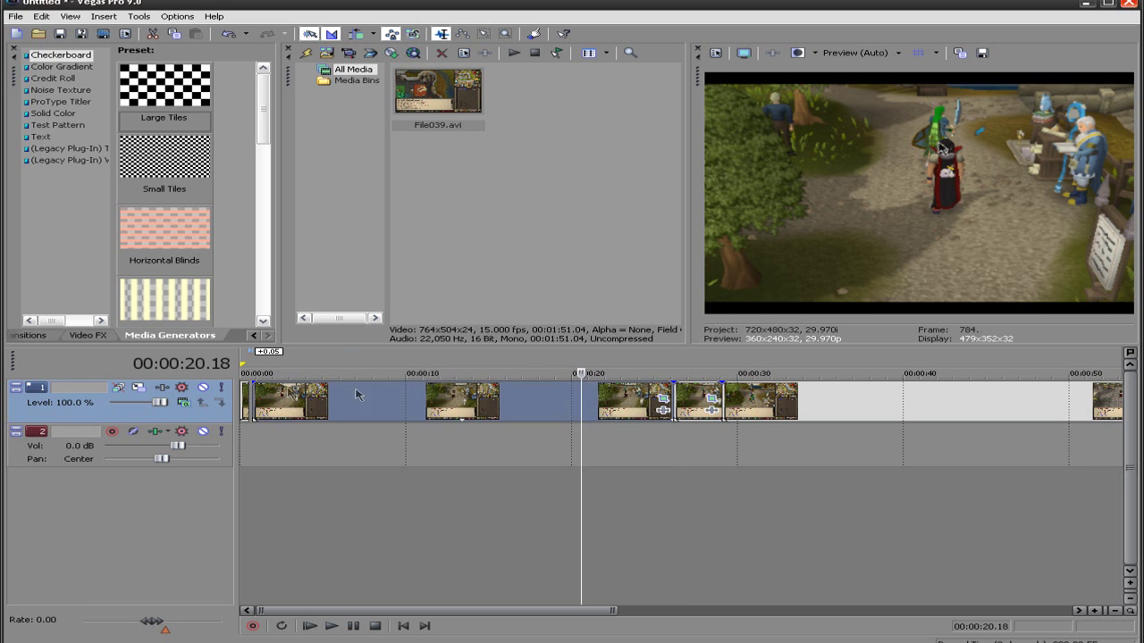
pyautogui.press('Delete')
pyautogui.click(241, 395)
pyautogui.press('Delete')
pyautogui.moveTo(690, 402); pyautogui.dragTo(255, 402)
# - Preview the footage after the first shot and split it at 00:00:34.08, where the second wanted shot begins
pyautogui.click(725, 402)
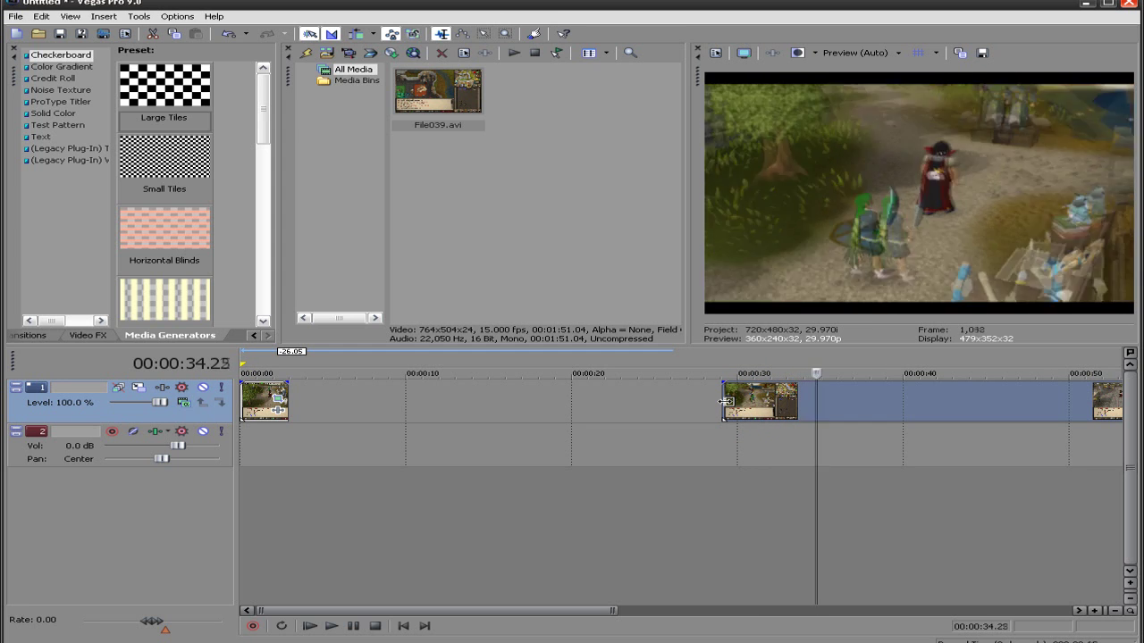
pyautogui.press('Left')
pyautogui.press('Left')
pyautogui.press('Left')
pyautogui.press('Left')
pyautogui.press('Left')
pyautogui.press('Left')
pyautogui.press('Left')
pyautogui.press('Left')
pyautogui.press('Left')
pyautogui.press('Left')
pyautogui.press('Left')
pyautogui.press('Left')
pyautogui.press('Left')
pyautogui.press('Left')
pyautogui.press('Left')
pyautogui.press('Left')
pyautogui.press('Left')
pyautogui.press('Left')
pyautogui.press('Left')
pyautogui.press('Left')
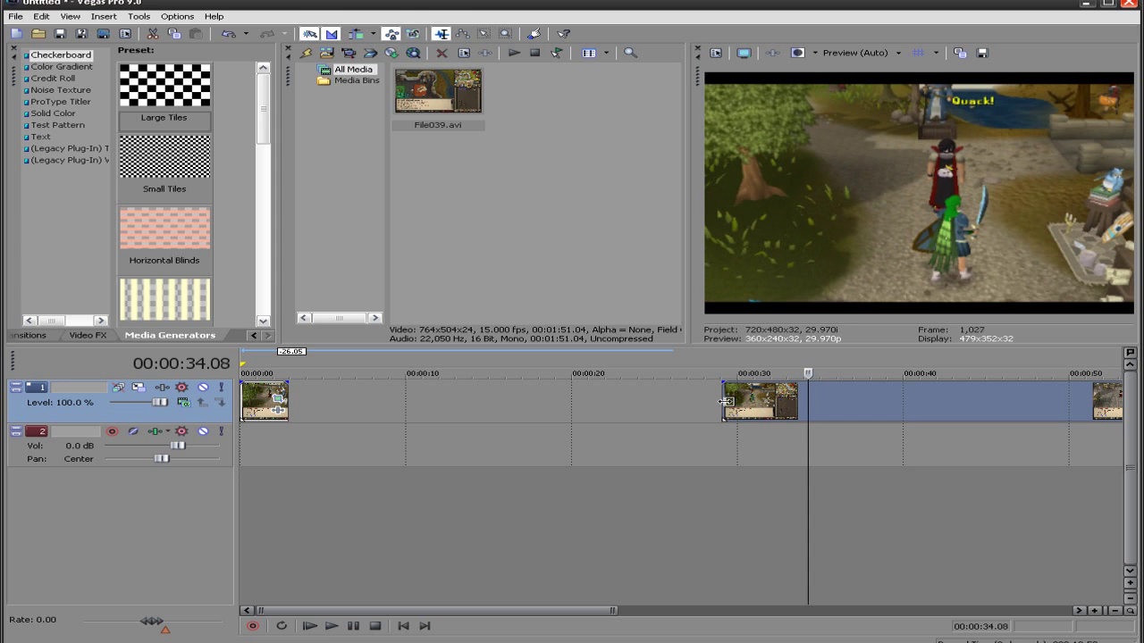
pyautogui.press('s')
# - Play on through the second shot and split the clip at its end, at about 00:00:38.26
pyautogui.press('Right')
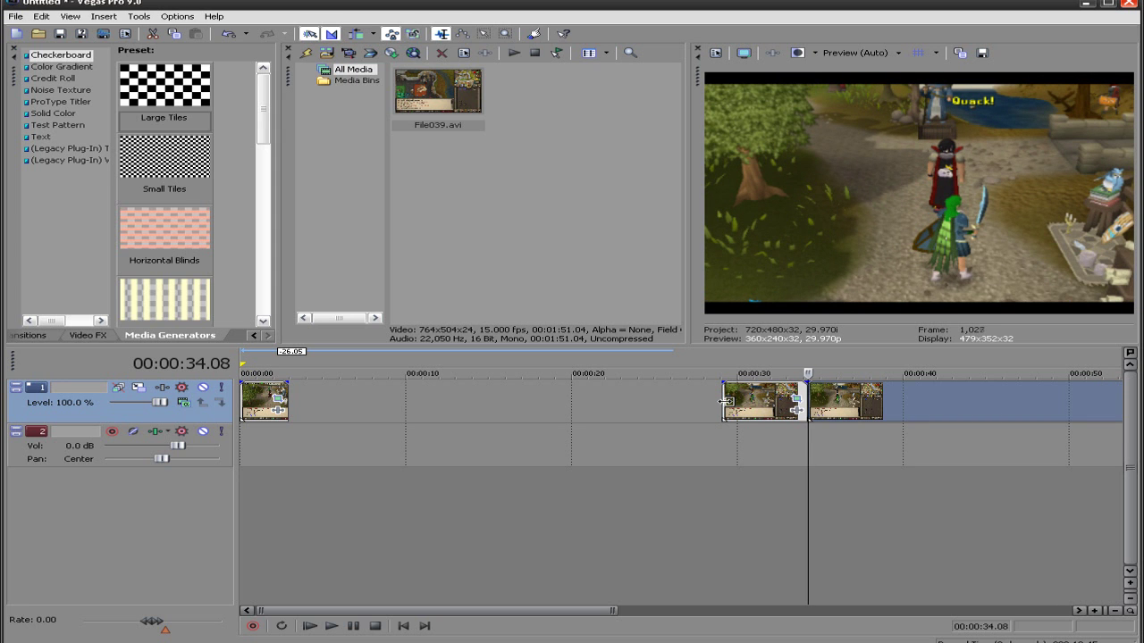
pyautogui.press('space')
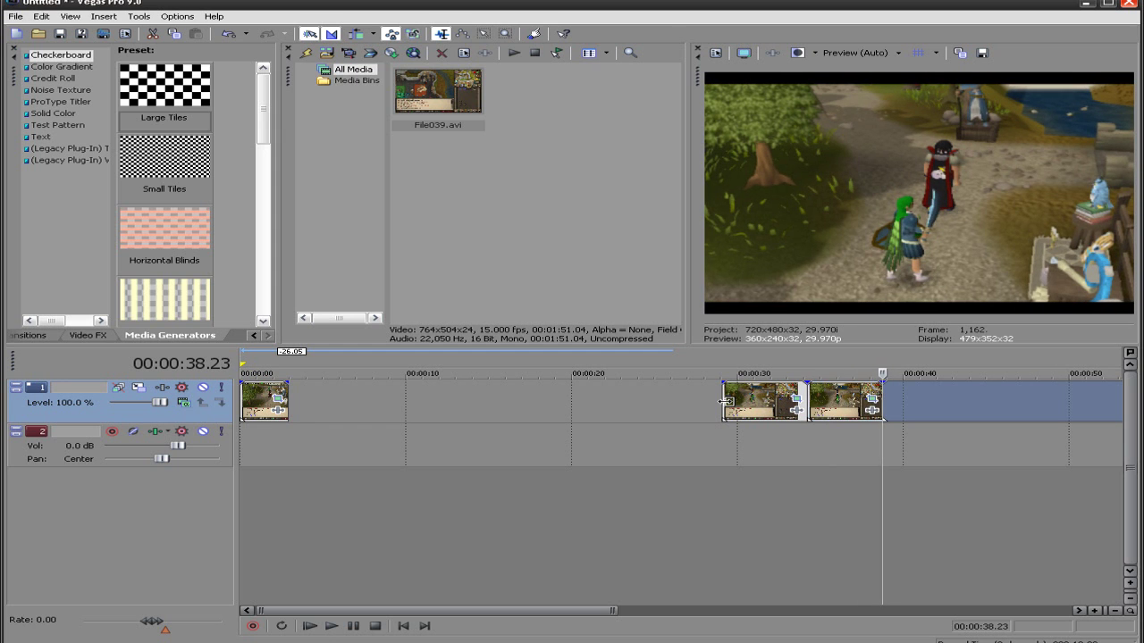
# - Delete the piece before the 00:00:34.08 cut and move the second shot directly against the end of the first shot
pyautogui.click(726, 401)
pyautogui.moveTo(795, 399); pyautogui.dragTo(352, 406)
# - Locate the market-square footage in the remaining clip and split it at about 00:00:56
pyautogui.click(883, 407)
pyautogui.scroll(-3, 702, 405)
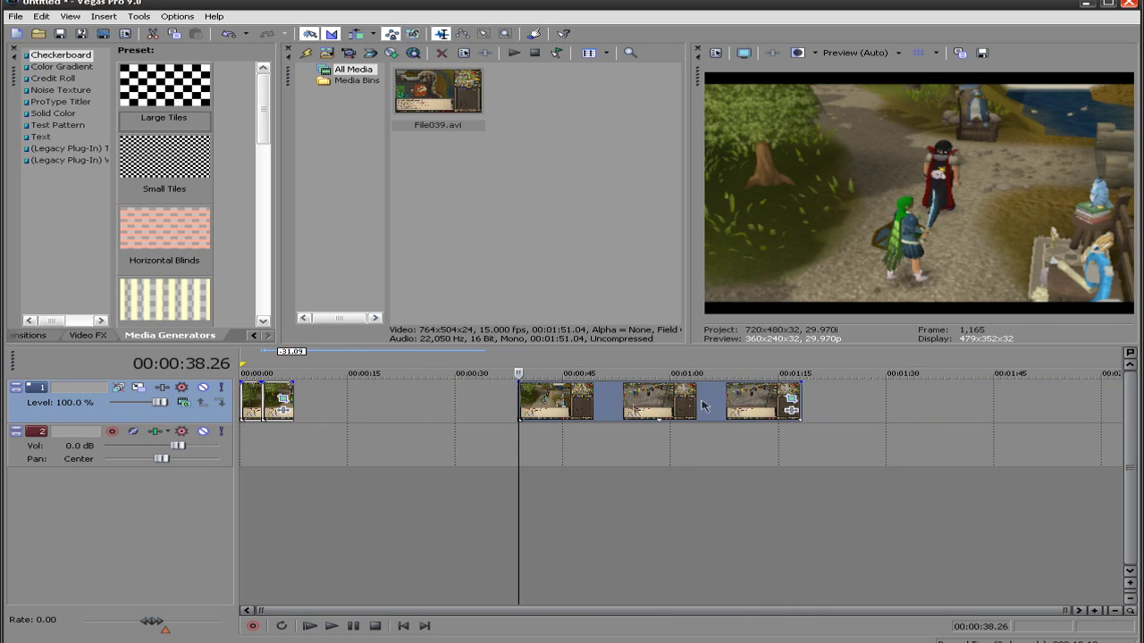
pyautogui.click(644, 406)
pyautogui.click(643, 407)
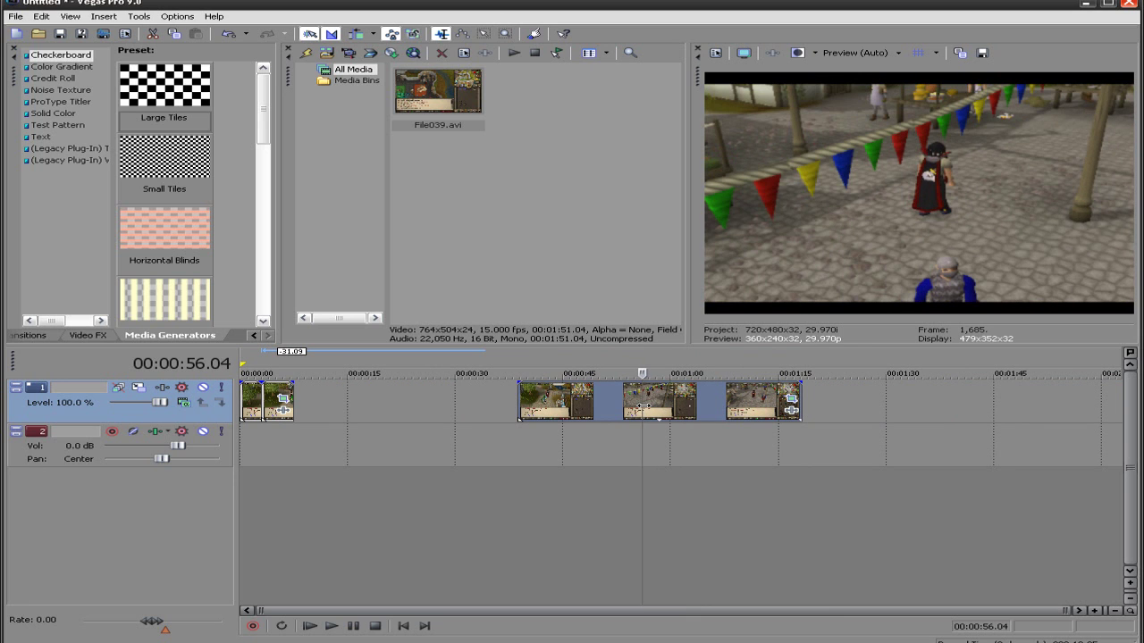
pyautogui.click(644, 406)
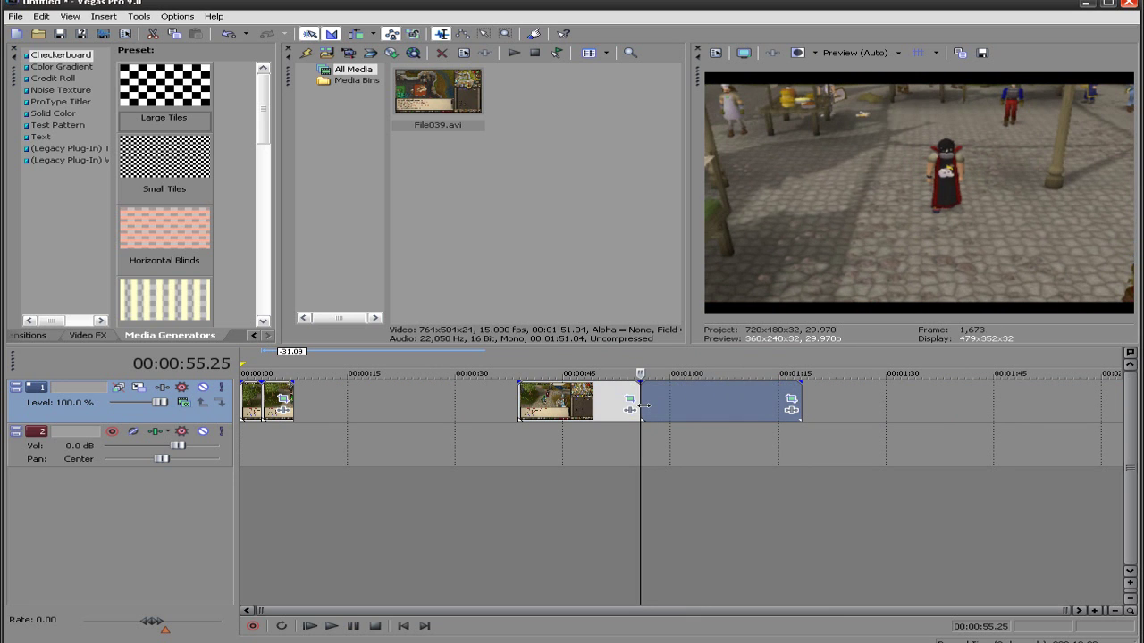
# - Play and scrub through the market-square shot to find its end and split the clip at 00:01:00.28
pyautogui.click(644, 406)
pyautogui.press('Right')
pyautogui.press('Right')
pyautogui.press('Right')
pyautogui.press('Right')
pyautogui.press('Right')
pyautogui.press('Right')
pyautogui.press('Right')
pyautogui.press('Right')
pyautogui.press('Right')
pyautogui.press('Right')
pyautogui.press('Right')
pyautogui.press('Right')
pyautogui.press('Right')
pyautogui.press('Right')
pyautogui.press('Right')
pyautogui.press('Right')
pyautogui.press('Right')
pyautogui.press('Right')
pyautogui.press('Right')
pyautogui.press('Right')
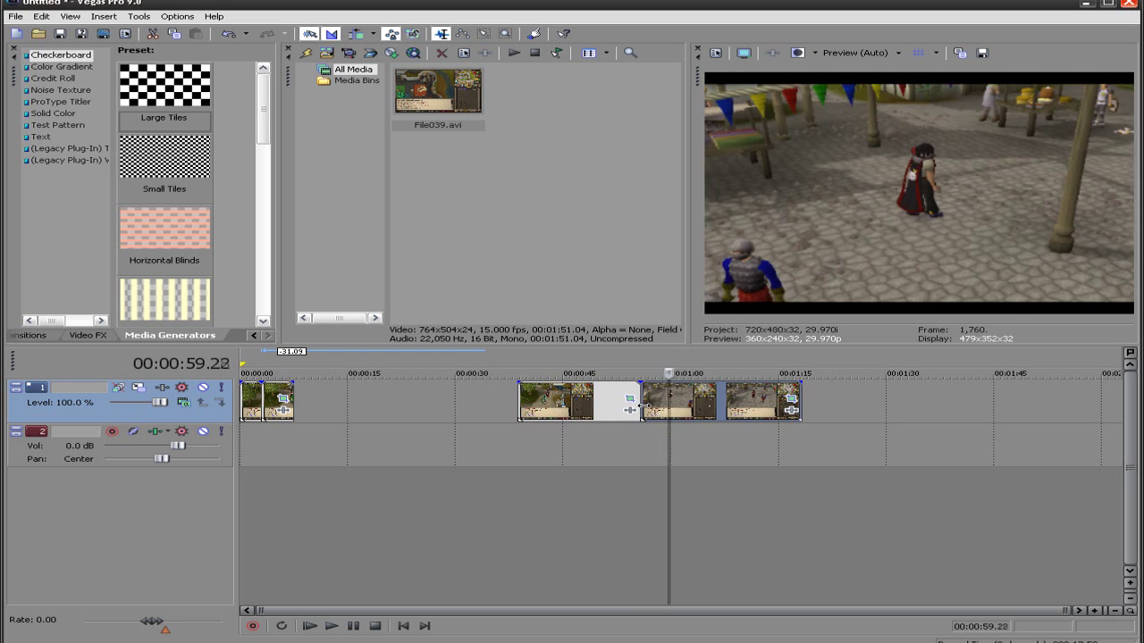
pyautogui.press('Left')
pyautogui.press('Left')
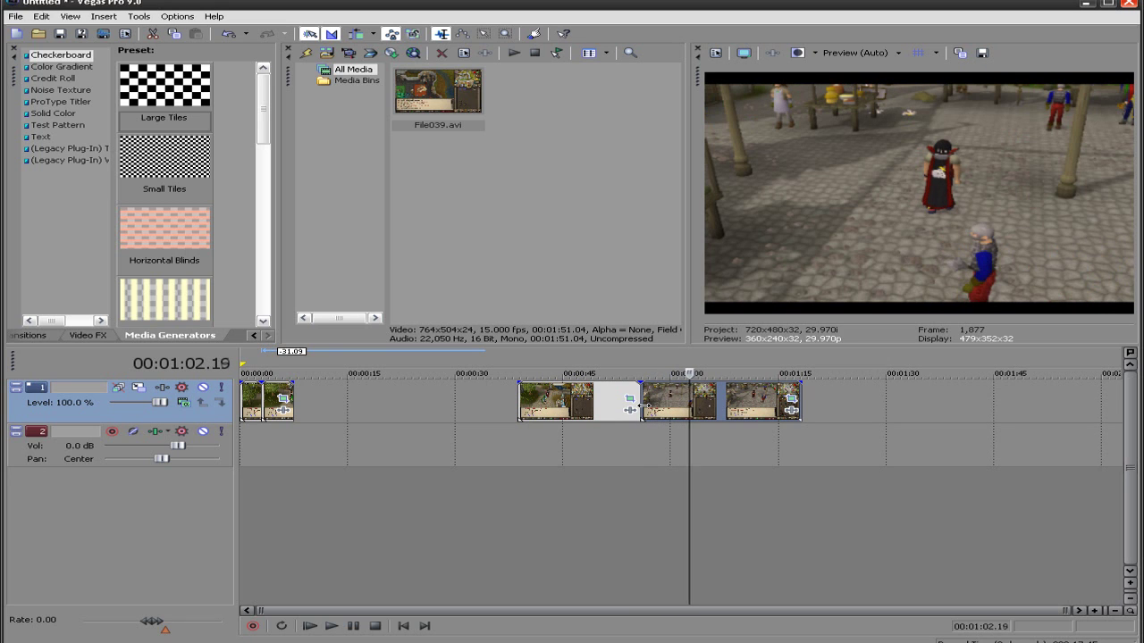
pyautogui.press('Left')
pyautogui.press('Left')
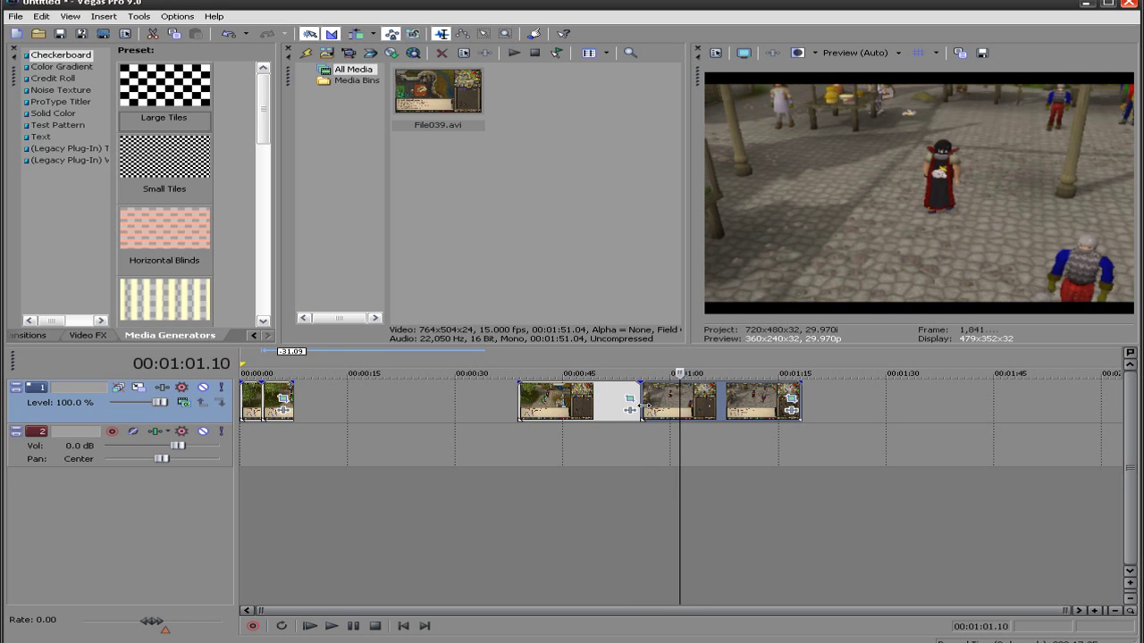
pyautogui.press('Left')
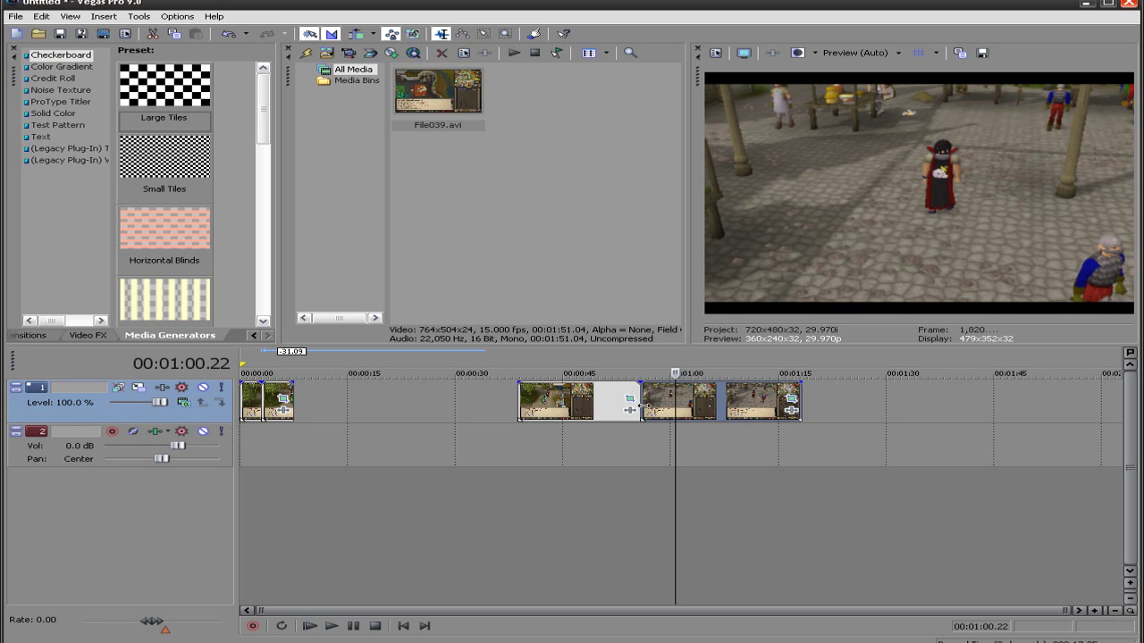
pyautogui.press('s')
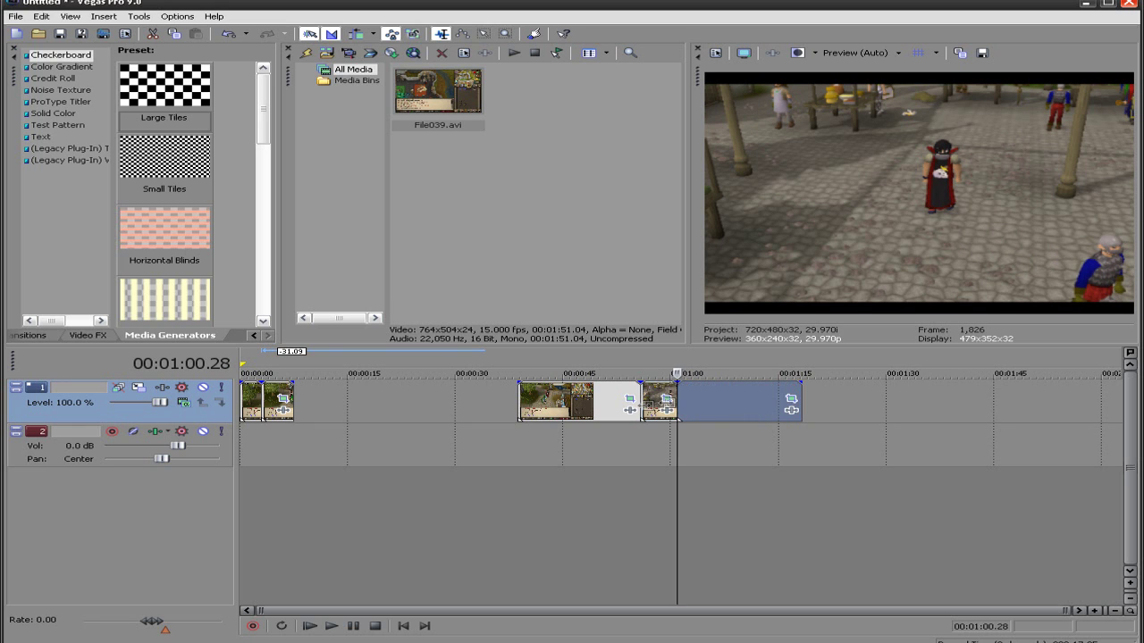
# - Delete the leftover pieces after and before the market-square shot and move it directly against the end of the second shot
pyautogui.click(778, 411)
pyautogui.press('Delete')
pyautogui.click(585, 401)
pyautogui.press('Delete')
pyautogui.moveTo(651, 398); pyautogui.dragTo(306, 398)
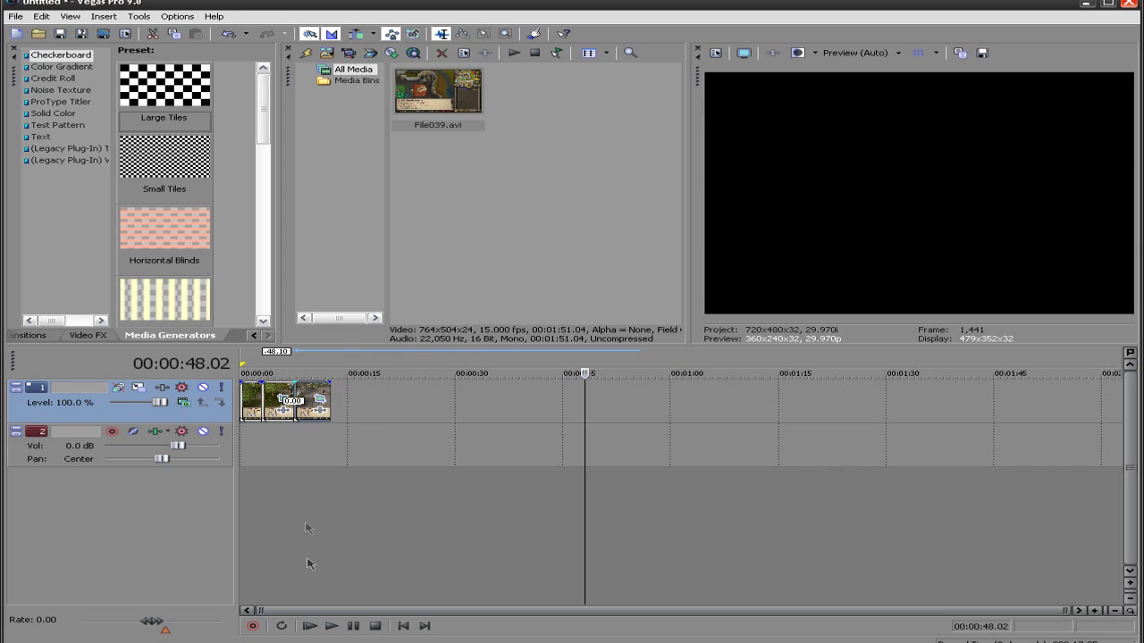
# - Play the three assembled shots from the start of the timeline
pyautogui.click(404, 625)
pyautogui.scroll(5, 312, 482)
pyautogui.click(330, 625)
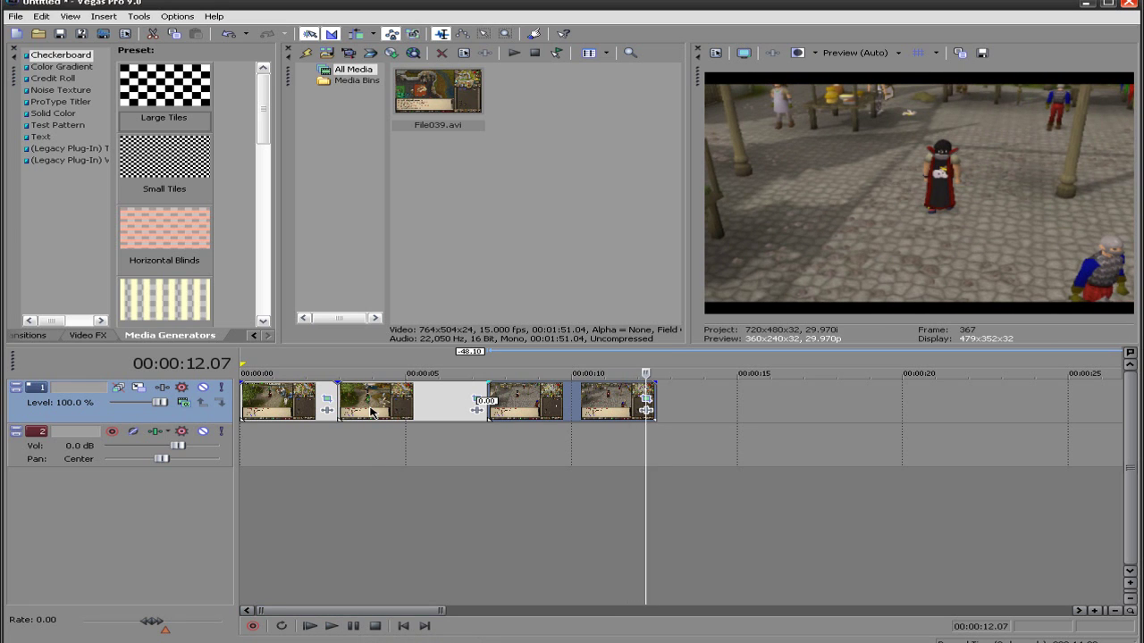
# - Add a new video track above the footage and move the market-square shot onto it, directly above the second shot
pyautogui.hotkey('ctrl', 'shift', 'q')
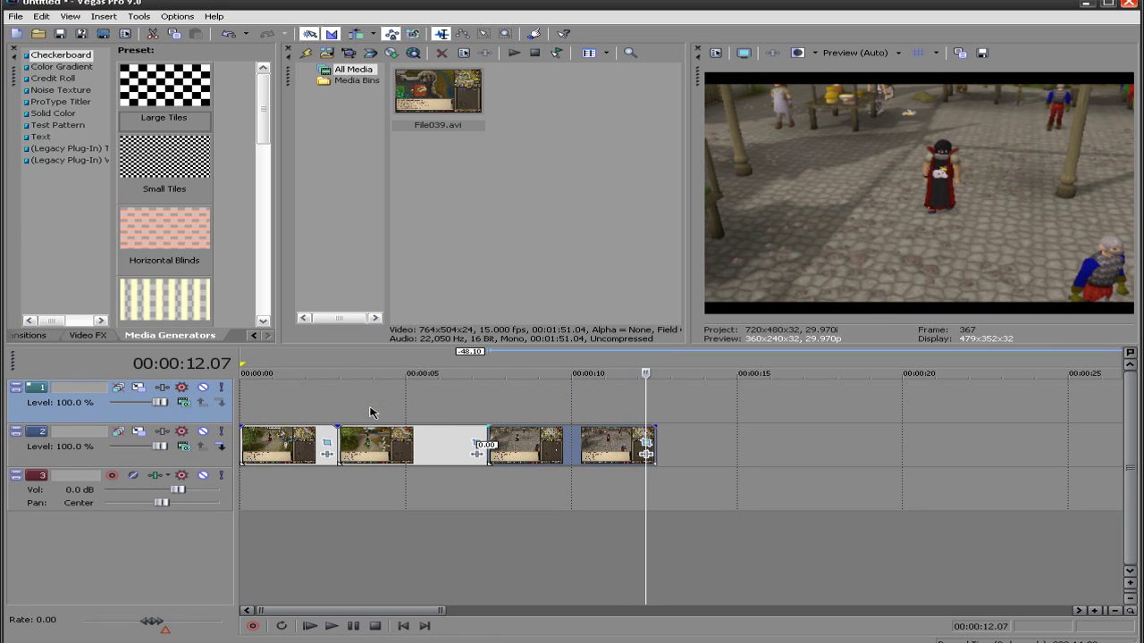
pyautogui.moveTo(578, 459); pyautogui.dragTo(537, 414)
pyautogui.moveTo(407, 407); pyautogui.dragTo(431, 409)
pyautogui.click(413, 395)
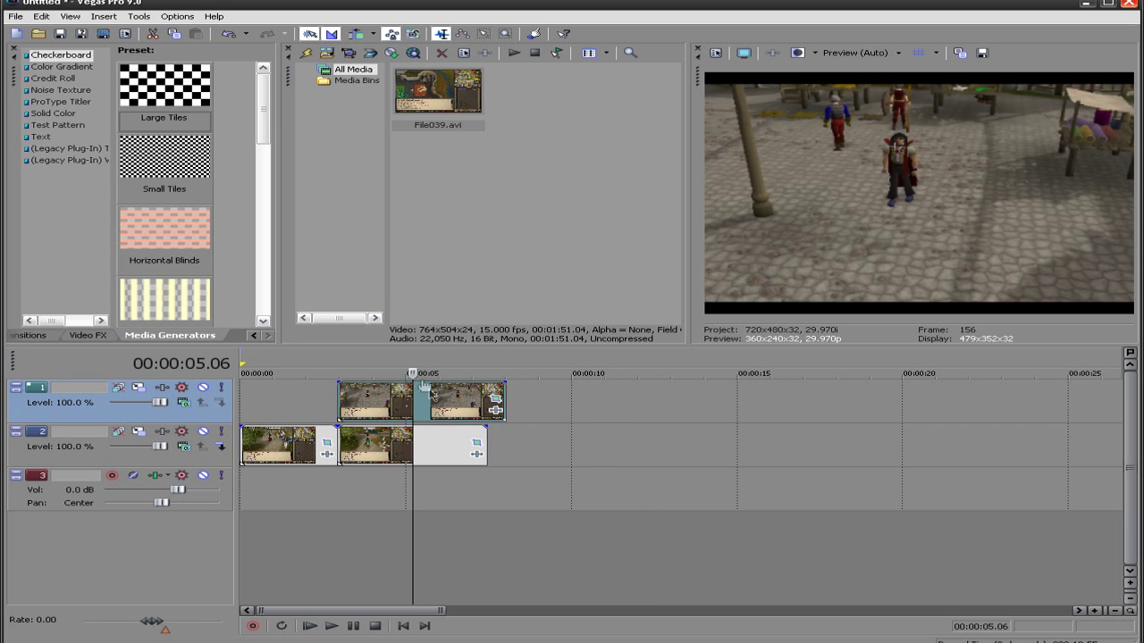
# - Lower the upper clip's opacity to 62%, preview the blend with the second shot, and move the clip back after that shot
pyautogui.click(386, 439)
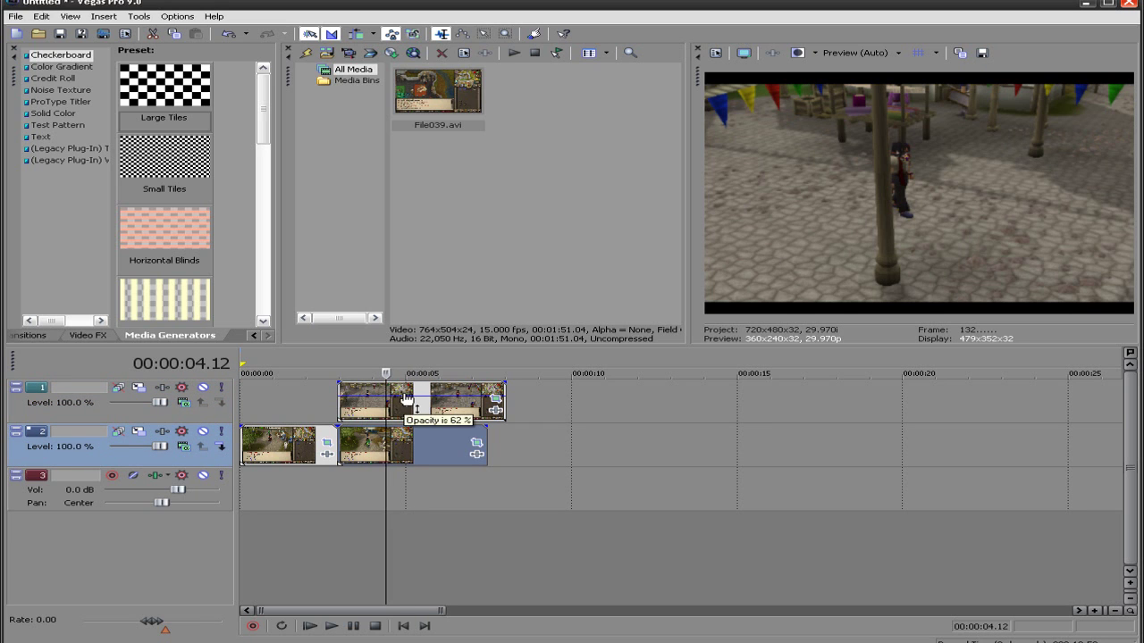
pyautogui.click(354, 453)
pyautogui.moveTo(354, 450); pyautogui.dragTo(354, 448)
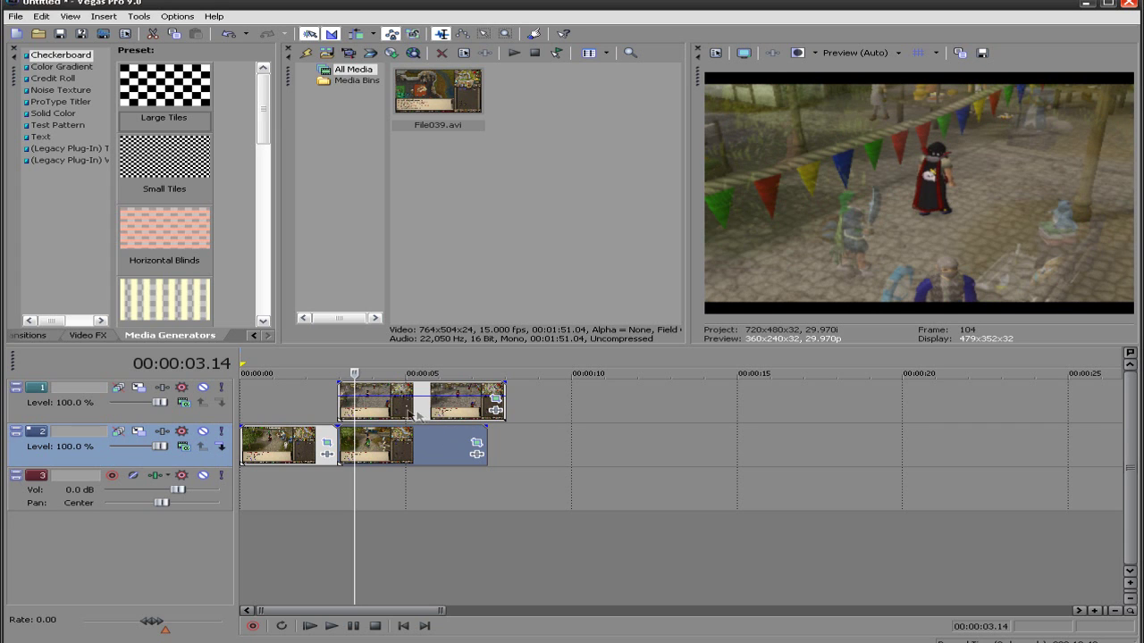
pyautogui.moveTo(418, 414); pyautogui.dragTo(567, 414)
pyautogui.click(339, 438)
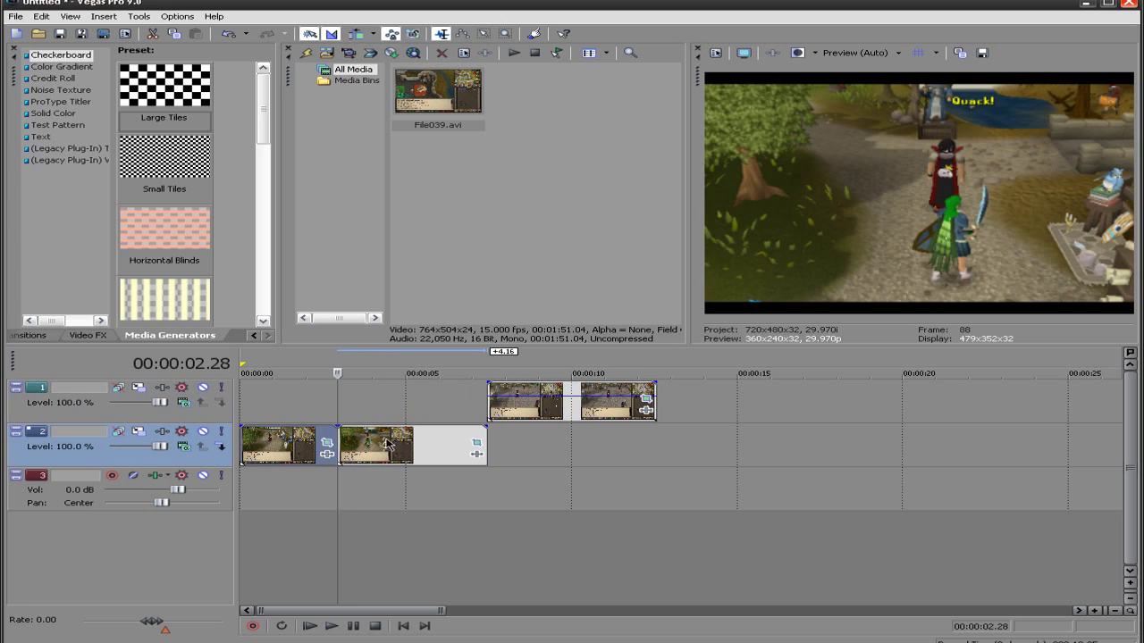
# - Split the second shot at 00:00:05.04 and move its remainder away to about 00:00:16 on the same track
pyautogui.click(353, 449)
pyautogui.press('space')
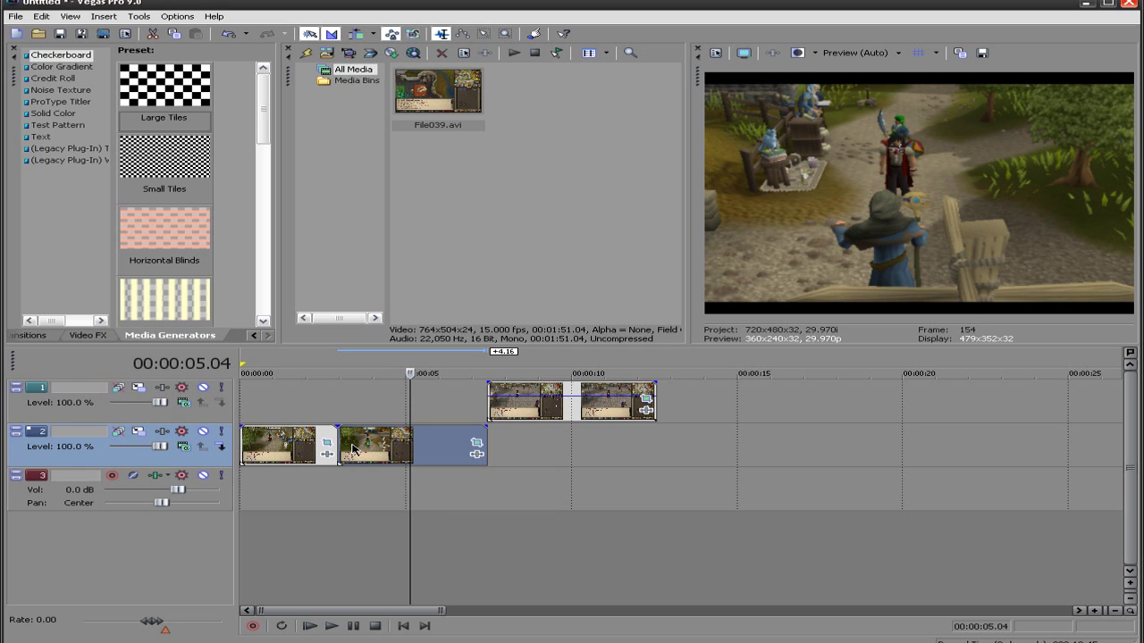
pyautogui.moveTo(371, 449); pyautogui.dragTo(804, 471)
# - Split the market-square clip at 00:00:05.04 above the second shot, set its first part aside, and place the rest directly after the second shot
pyautogui.moveTo(536, 409); pyautogui.dragTo(454, 411)
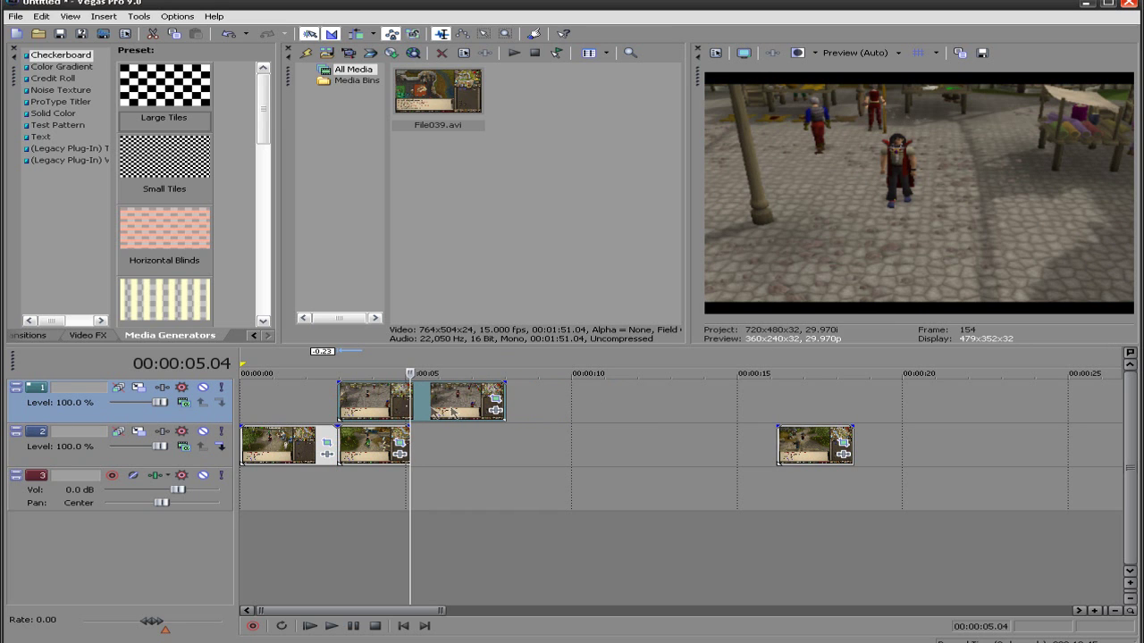
pyautogui.press('s')
pyautogui.moveTo(375, 406); pyautogui.dragTo(707, 415)
pyautogui.moveTo(464, 407); pyautogui.dragTo(465, 447)
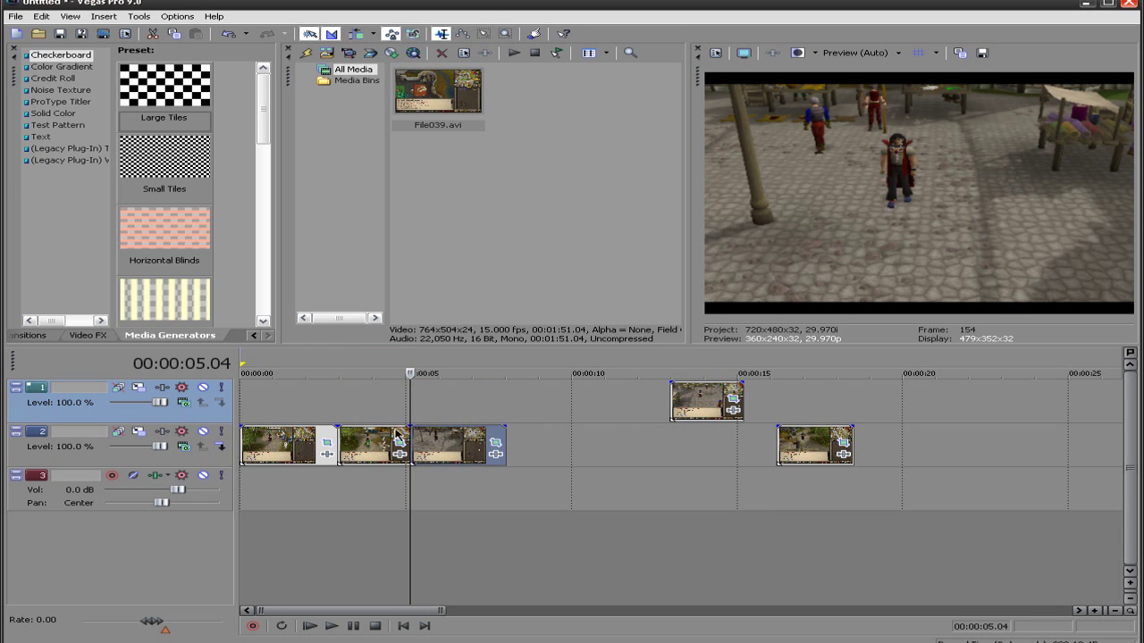
# - Play across the cut at 00:00:05.04 and step back and forth to compare the frames on both sides
pyautogui.click(394, 413)
pyautogui.press('space')
pyautogui.press('space')
pyautogui.press('Left')
pyautogui.press('Left')
pyautogui.press('Left')
pyautogui.press('Left')
pyautogui.press('Left')
pyautogui.press('Left')
pyautogui.press('Left')
pyautogui.press('Left')
pyautogui.press('Left')
pyautogui.press('Left')
pyautogui.press('Left')
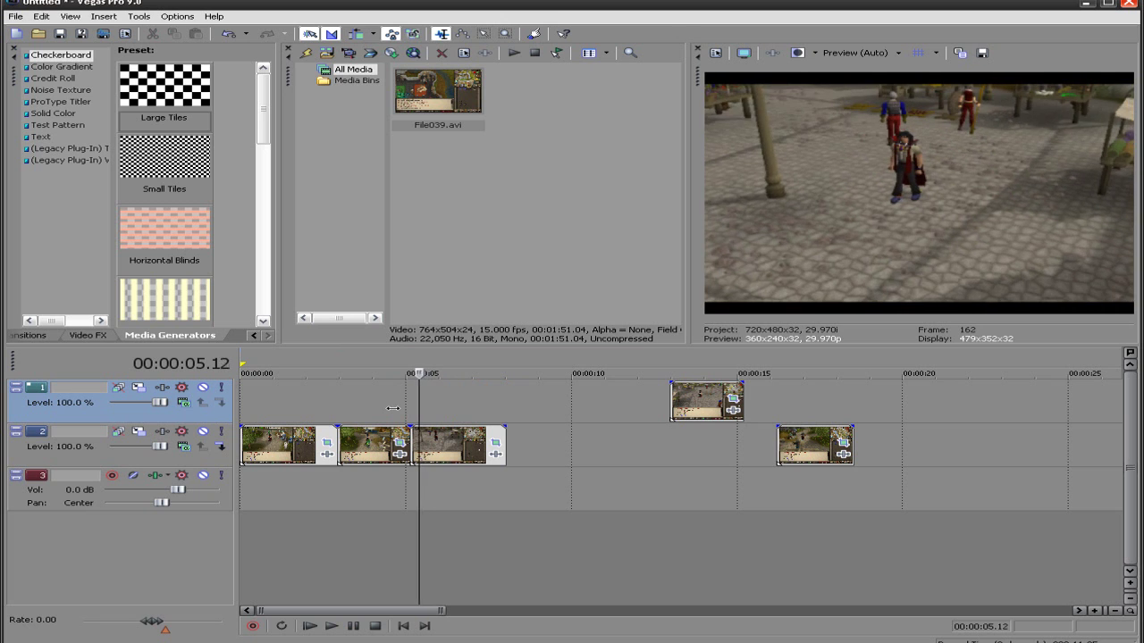
pyautogui.press('Left')
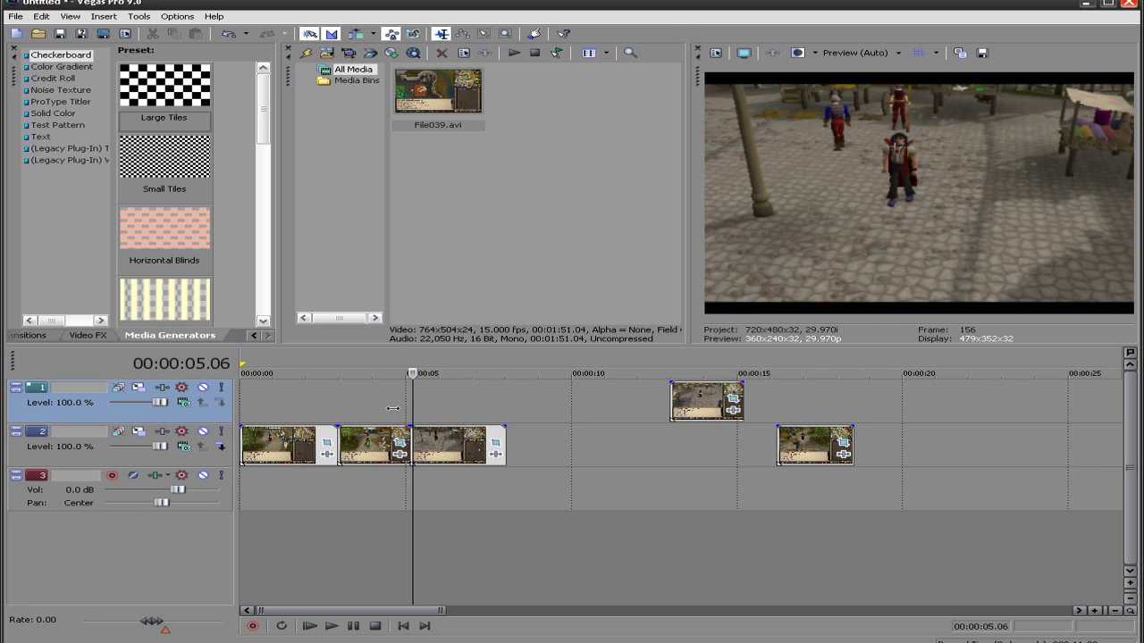
pyautogui.press('Left')
pyautogui.press('Left')
pyautogui.press('Right')
pyautogui.press('Left')
pyautogui.press('Right')
pyautogui.press('Left')
pyautogui.press('Right')
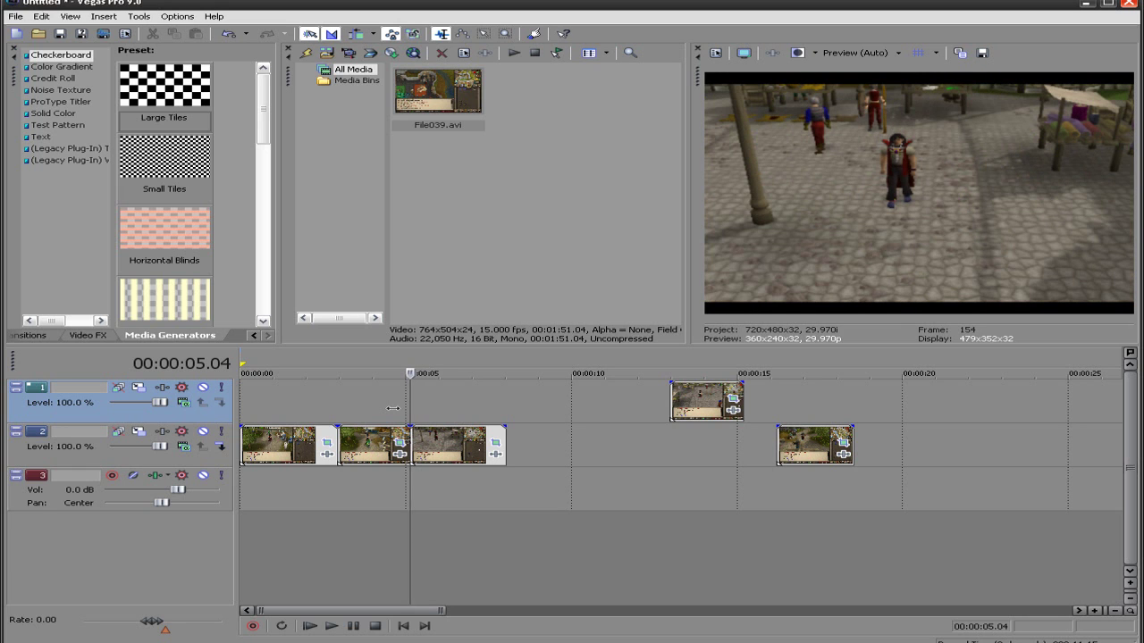
# - Inspect each of the three shots and play the sequence from the start of the second shot at 00:00:02.28
pyautogui.click(285, 447)
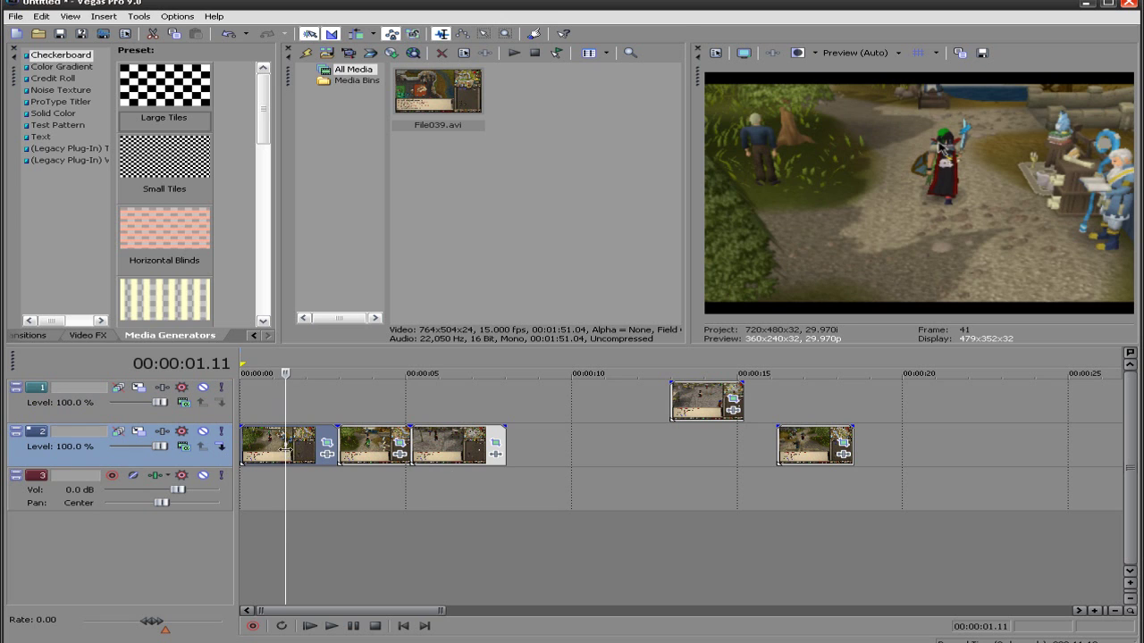
pyautogui.click(360, 444)
pyautogui.click(457, 450)
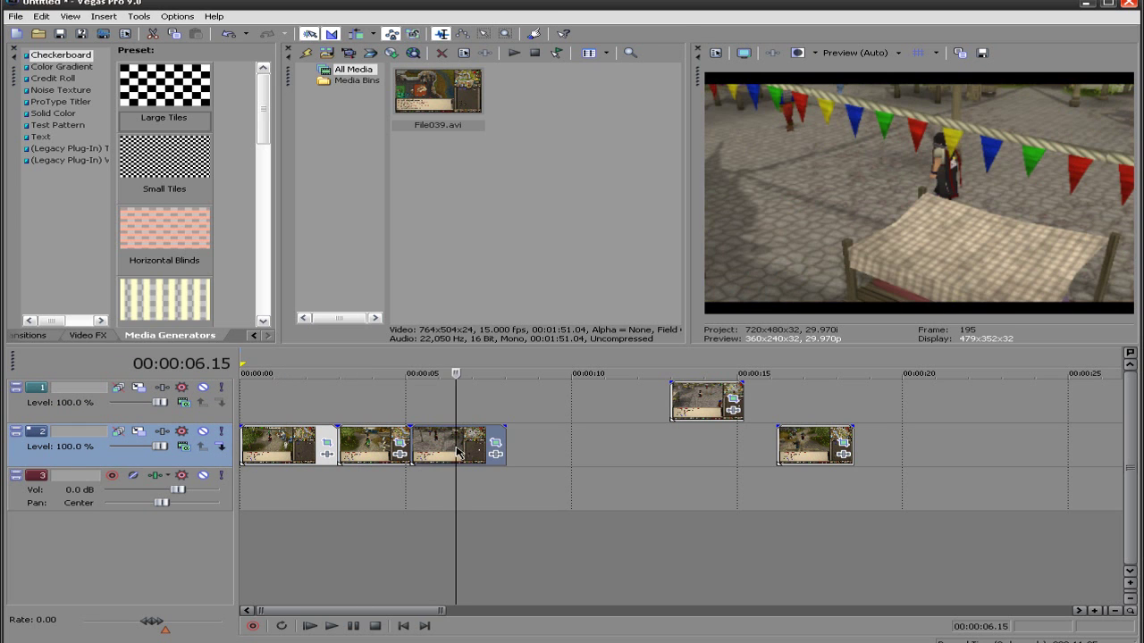
pyautogui.click(337, 413)
pyautogui.press('space')
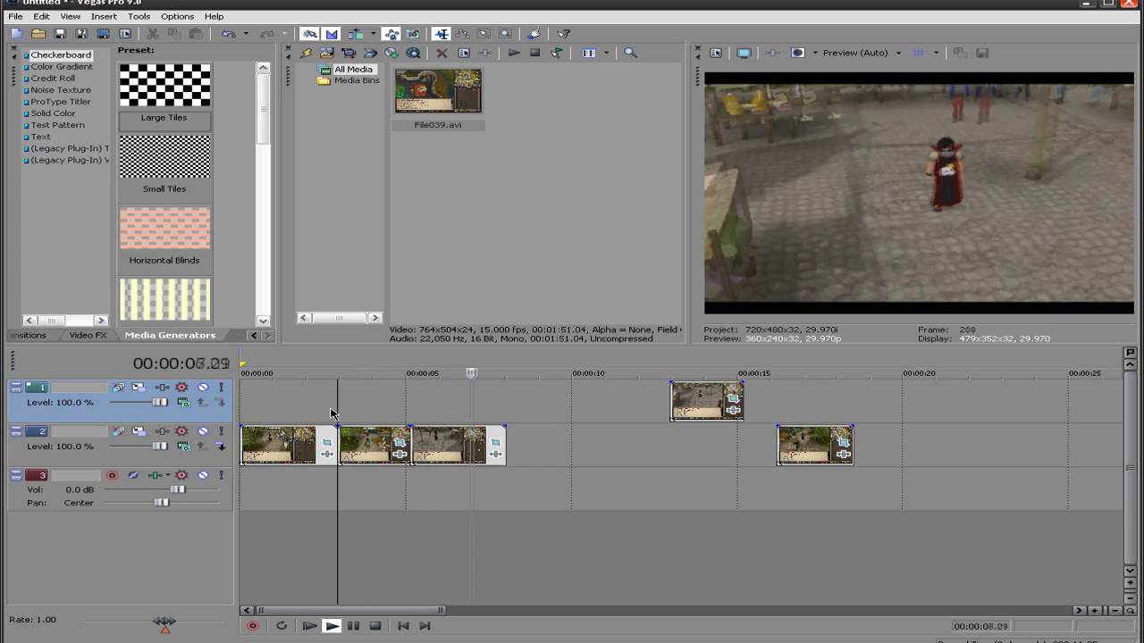
pyautogui.press('Return')
pyautogui.click(342, 442)
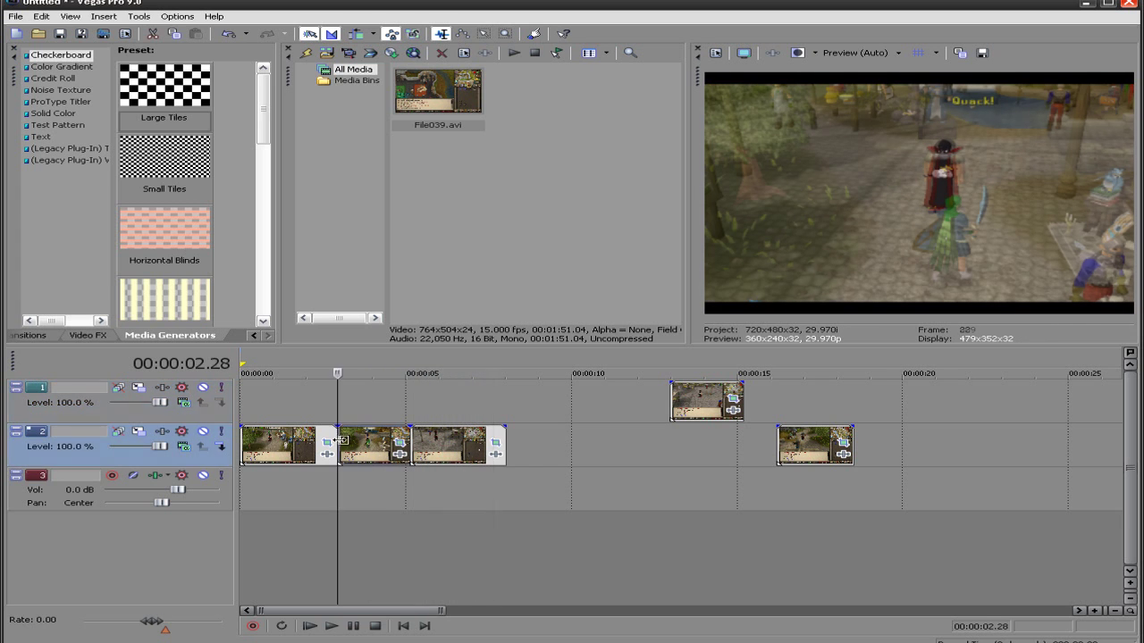
pyautogui.scroll(3, 422, 450)
pyautogui.moveTo(938, 444); pyautogui.dragTo(880, 444)
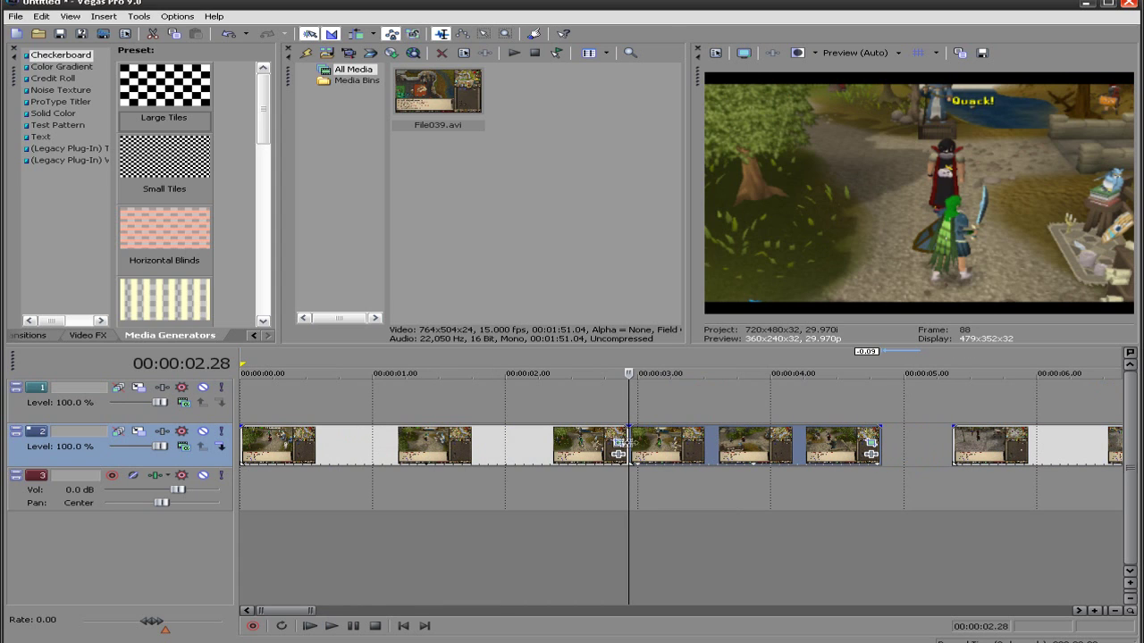
pyautogui.press('Delete')
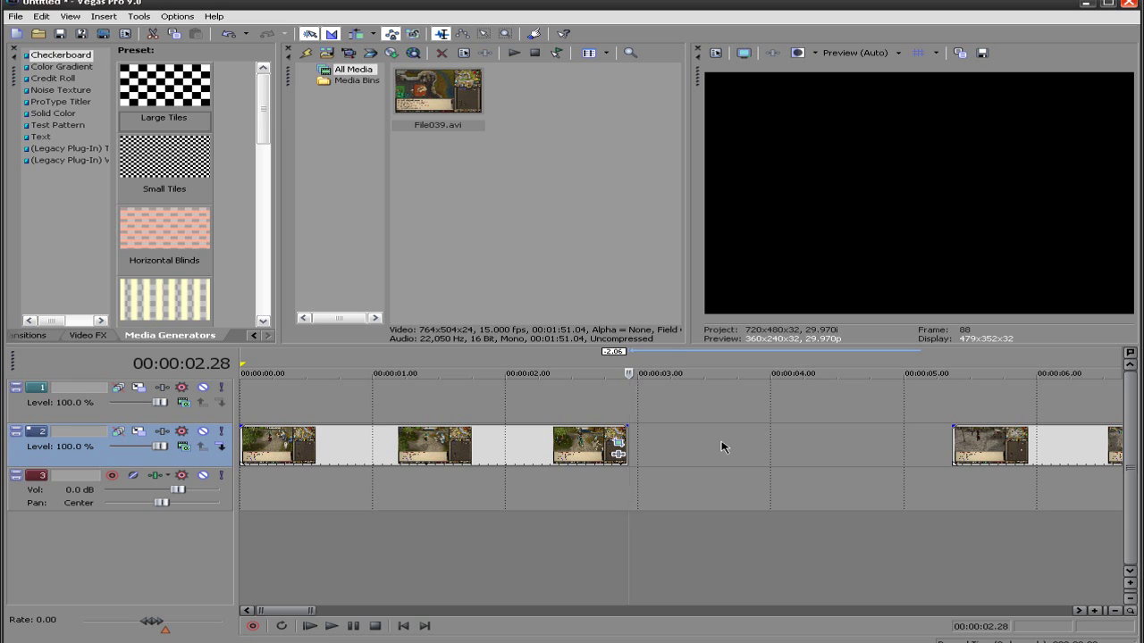
pyautogui.scroll(-2, 722, 446)
pyautogui.hotkey('ctrl', 'z')
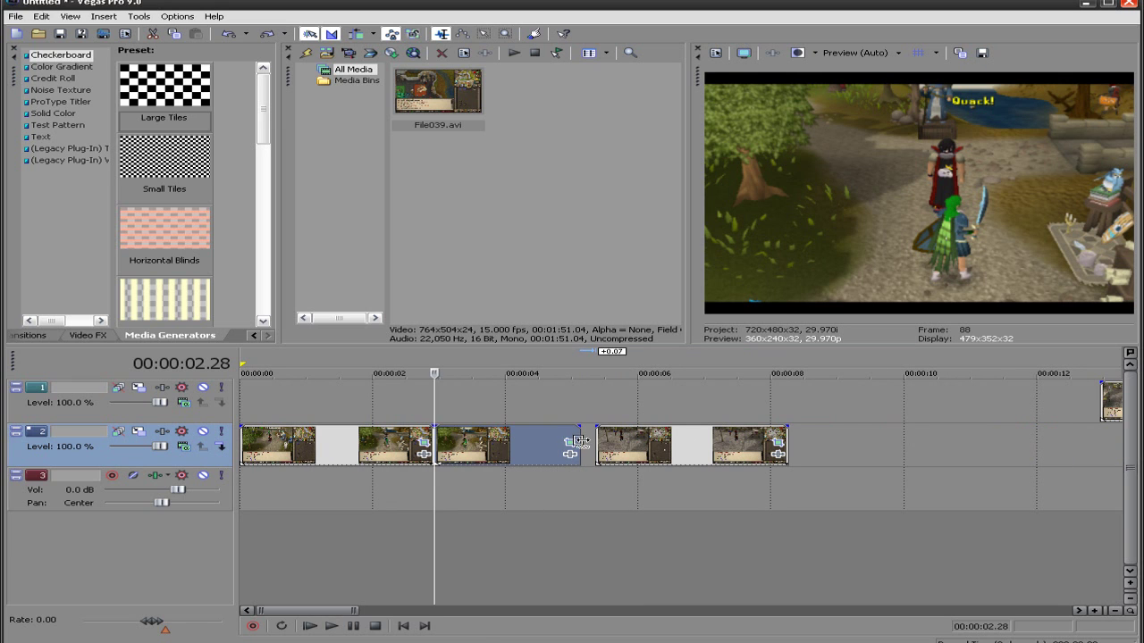
# - Trim the end of the second shot back to about 00:00:03.14 and shorten the market-square shot to about 0.7 seconds
pyautogui.moveTo(573, 447); pyautogui.dragTo(529, 444)
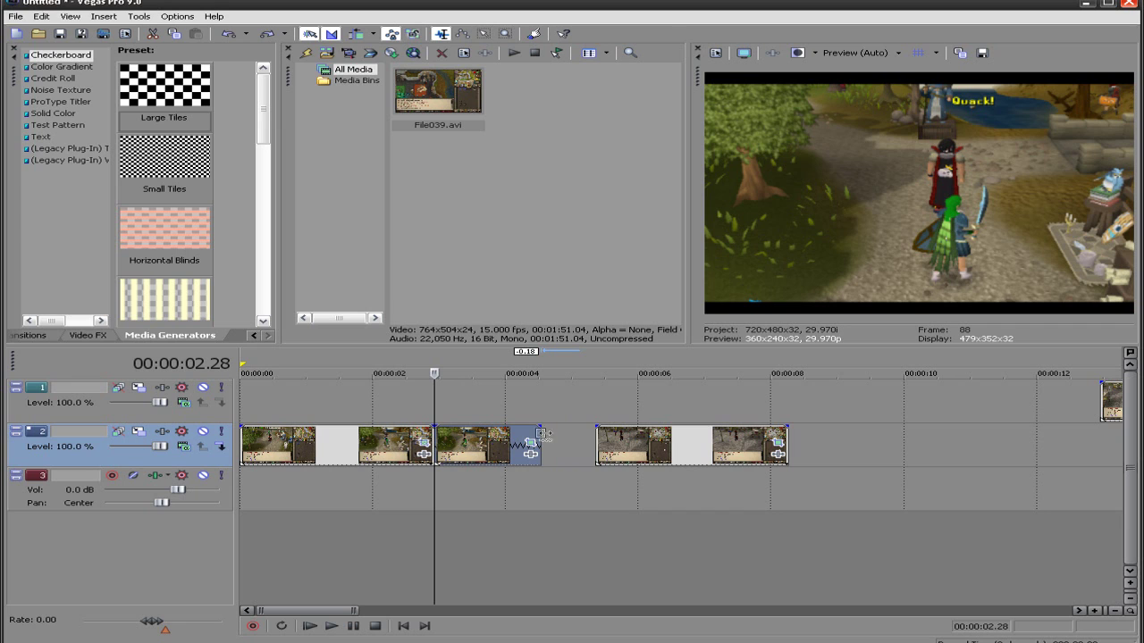
pyautogui.moveTo(529, 444); pyautogui.dragTo(459, 444)
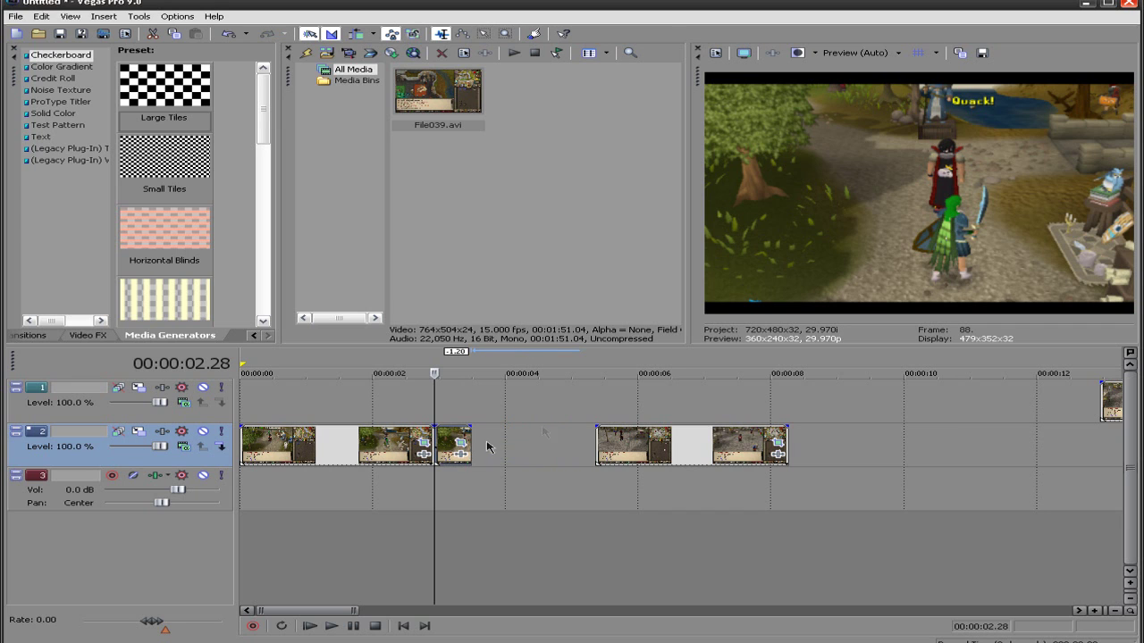
pyautogui.click(631, 447)
pyautogui.moveTo(784, 443); pyautogui.dragTo(644, 444)
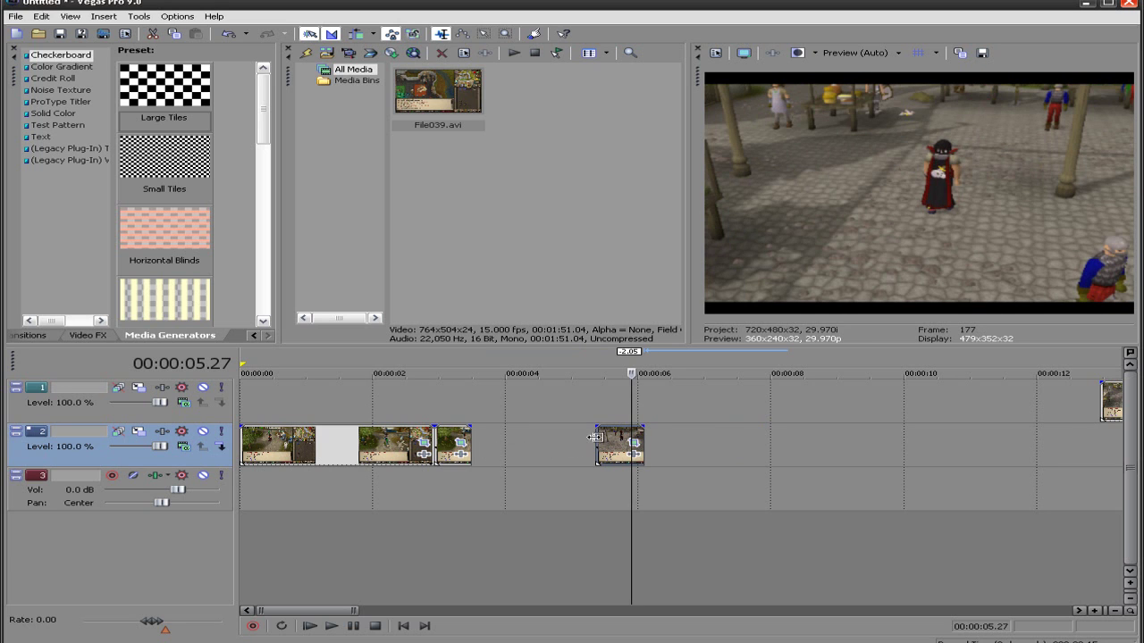
# - Preview the shortened second shot and move the market-square shot directly against its end
pyautogui.moveTo(606, 441); pyautogui.dragTo(522, 443)
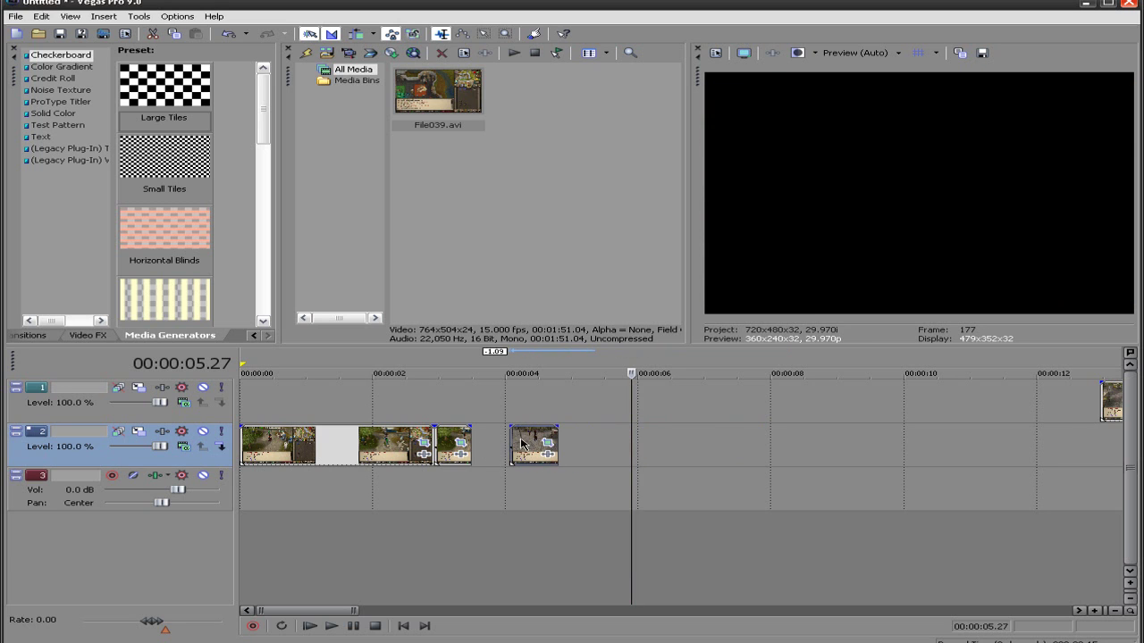
pyautogui.click(432, 436)
pyautogui.scroll(3, 536, 441)
pyautogui.click(558, 442)
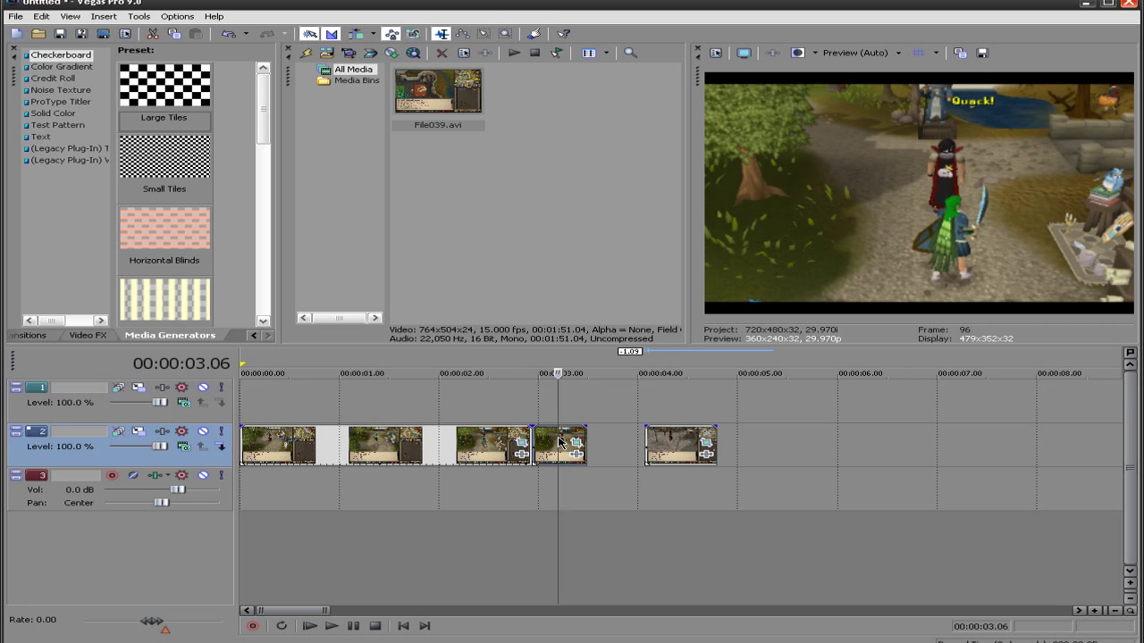
pyautogui.click(534, 431)
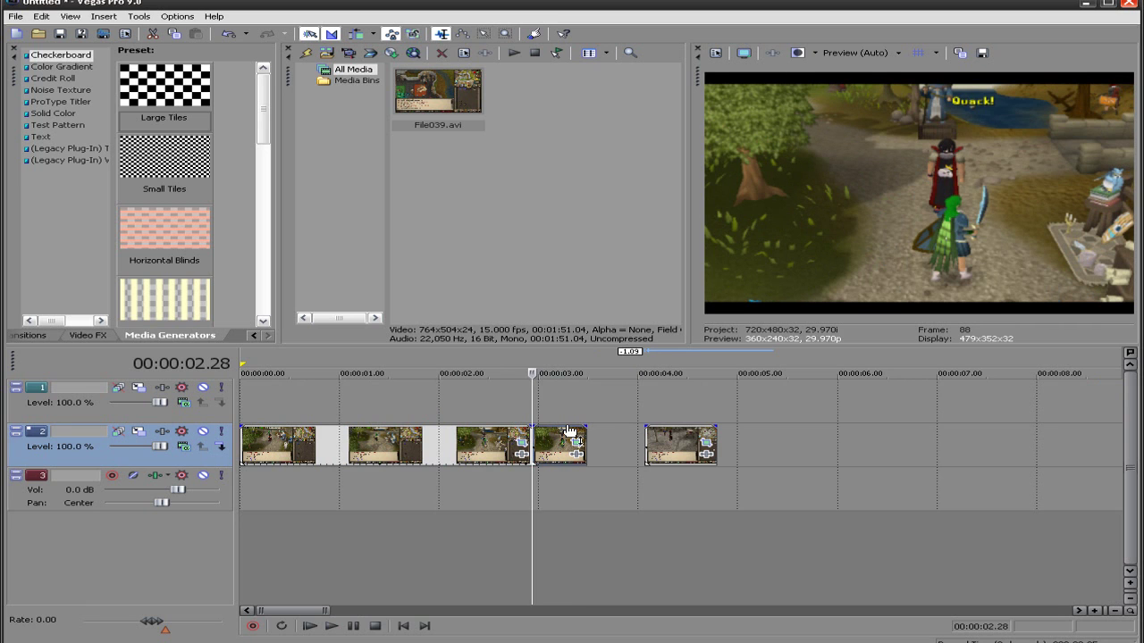
pyautogui.press('space')
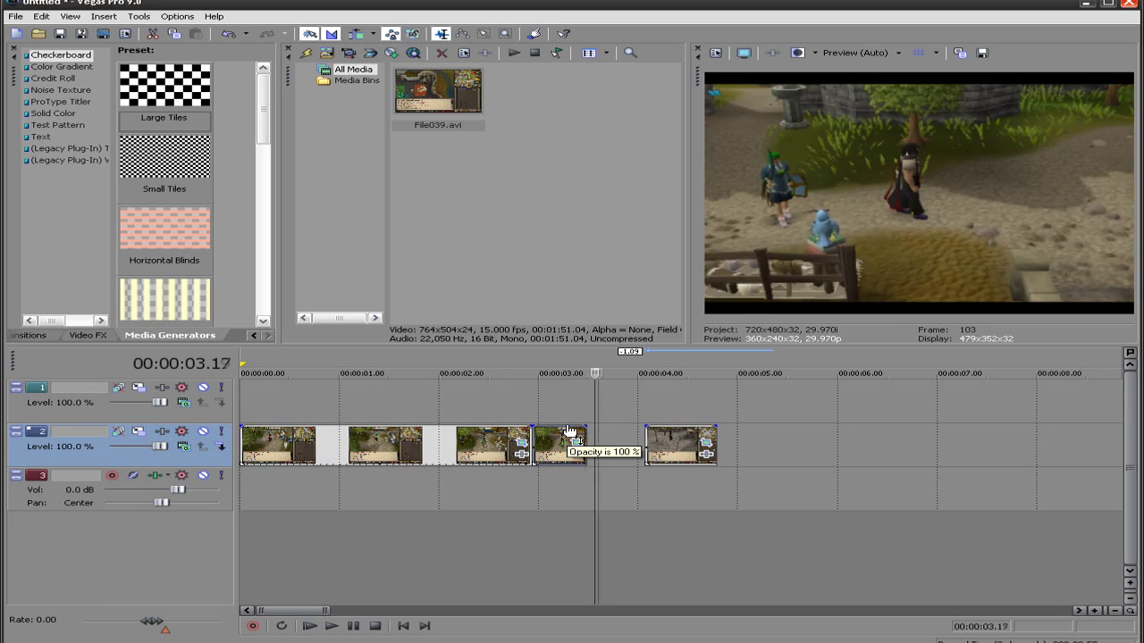
pyautogui.press('space')
pyautogui.moveTo(675, 444); pyautogui.dragTo(617, 444)
# - Play the tightened sequence from 00:00:02.28 and select the time range from 00:00:02.08 to 00:00:04.09
pyautogui.click(538, 413)
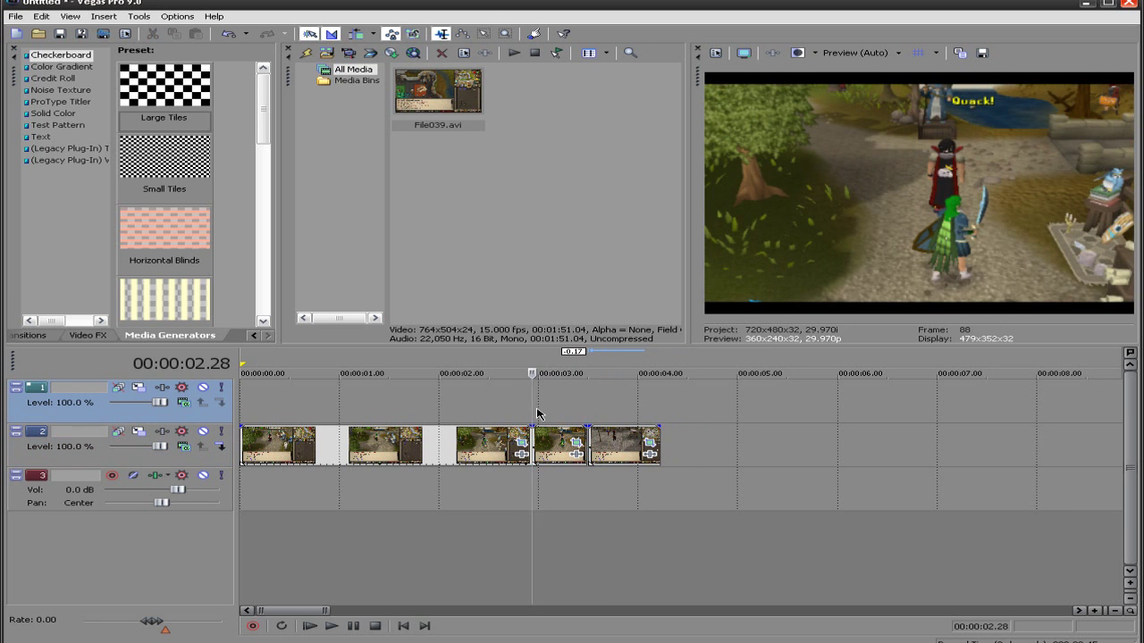
pyautogui.press('space')
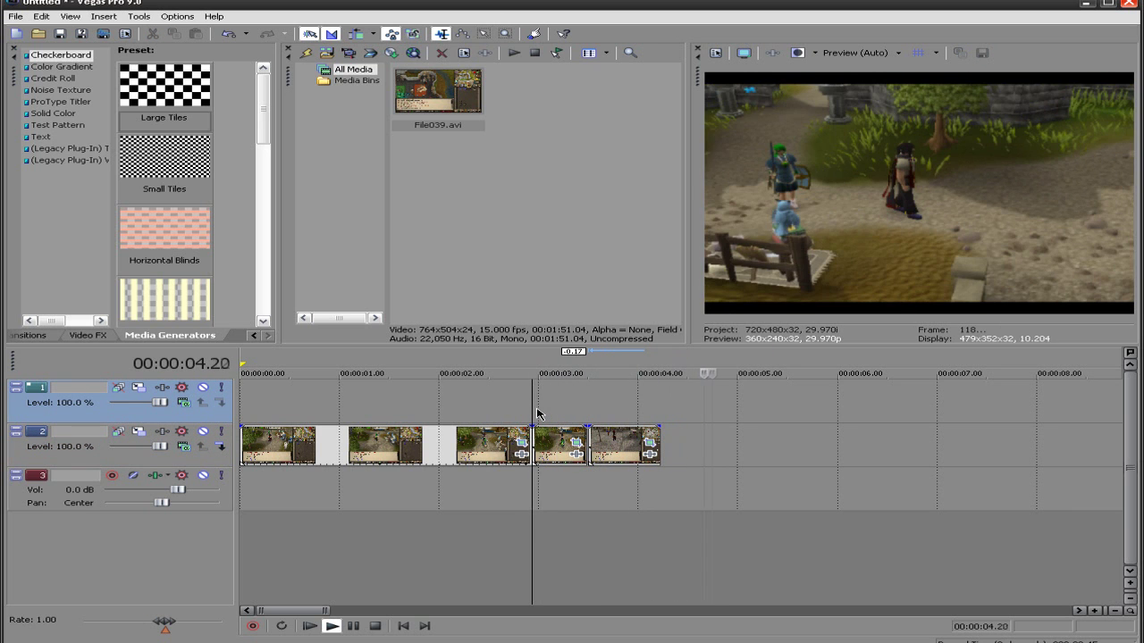
pyautogui.moveTo(667, 407); pyautogui.dragTo(464, 414)
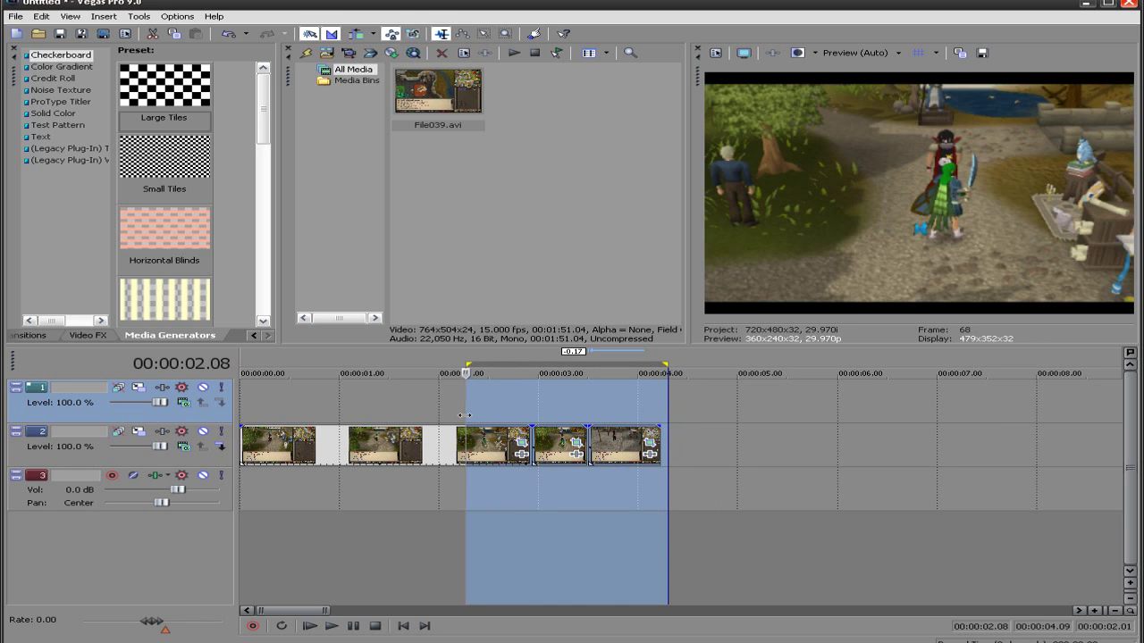
# - Play the sequence from 00:00:02.08 and examine the join between the second shot and the market-square shot
pyautogui.click(464, 415)
pyautogui.press('space')
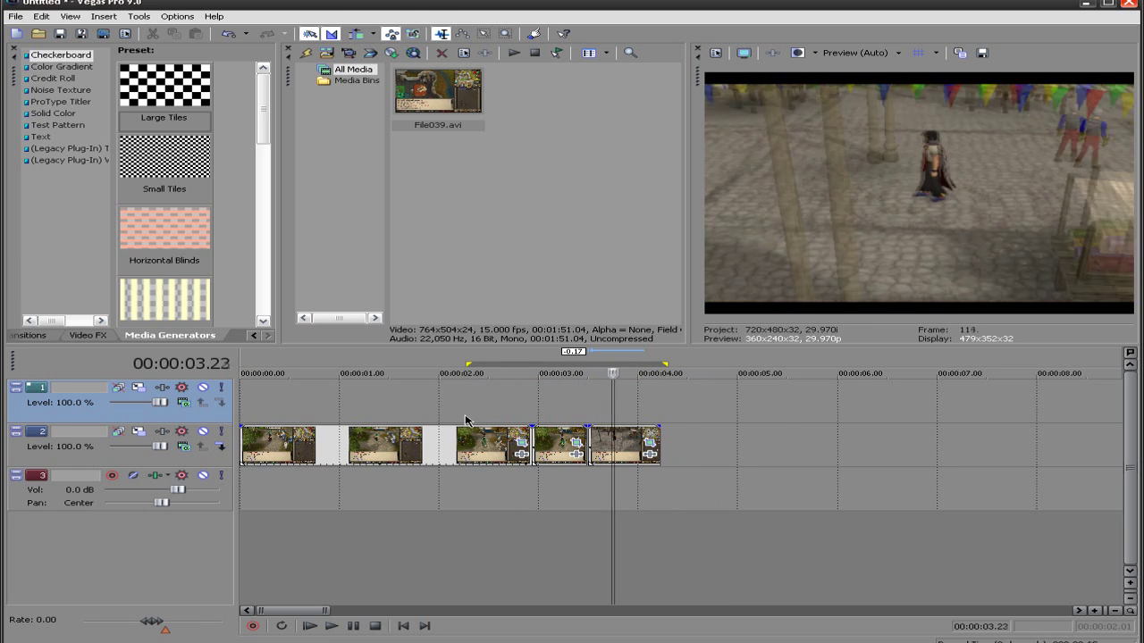
pyautogui.press('space')
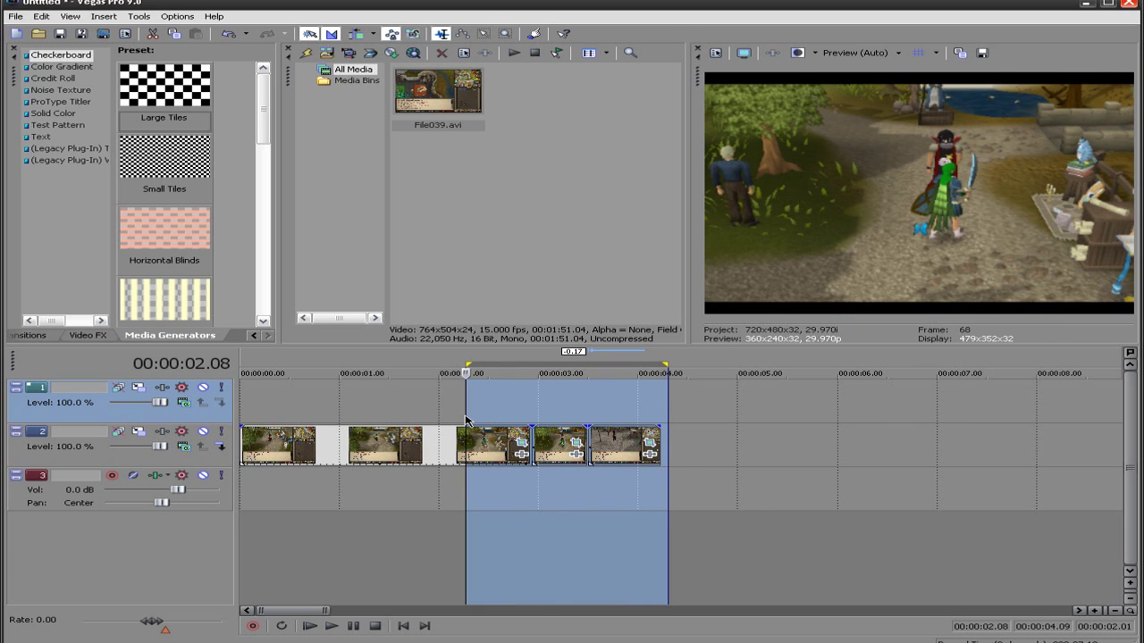
pyautogui.click(533, 439)
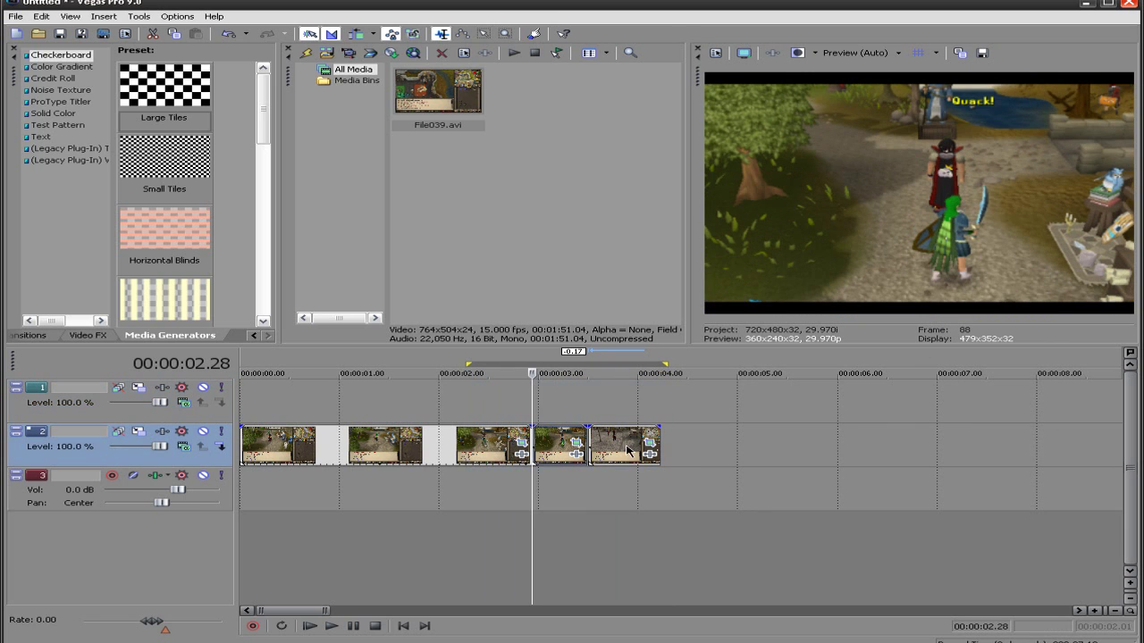
pyautogui.scroll(6, 674, 472)
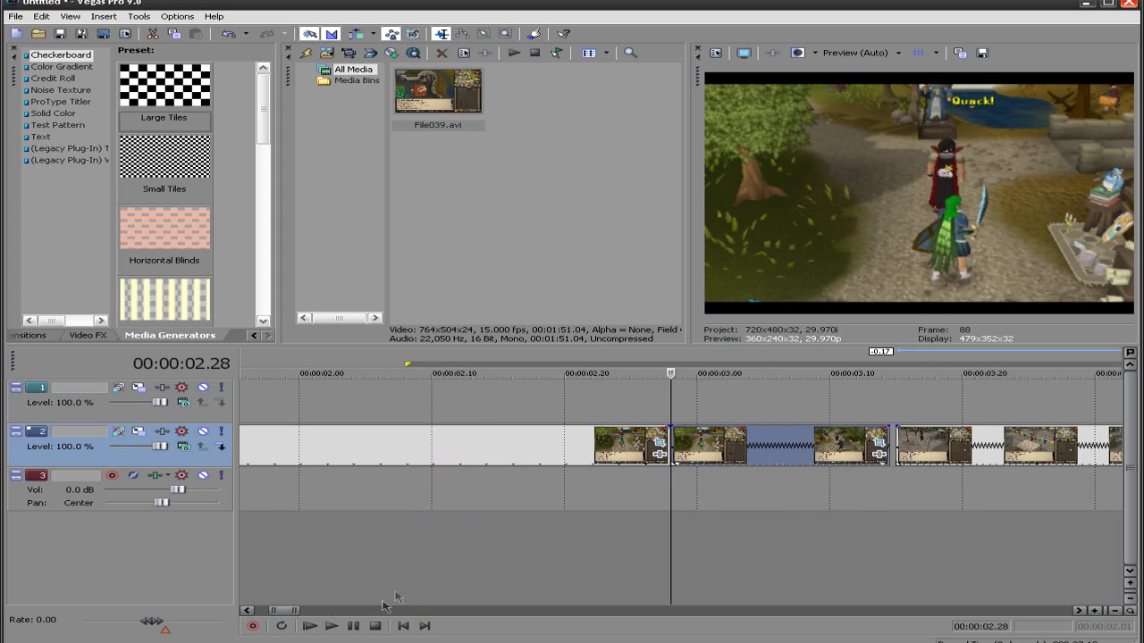
pyautogui.scroll(2, 850, 556)
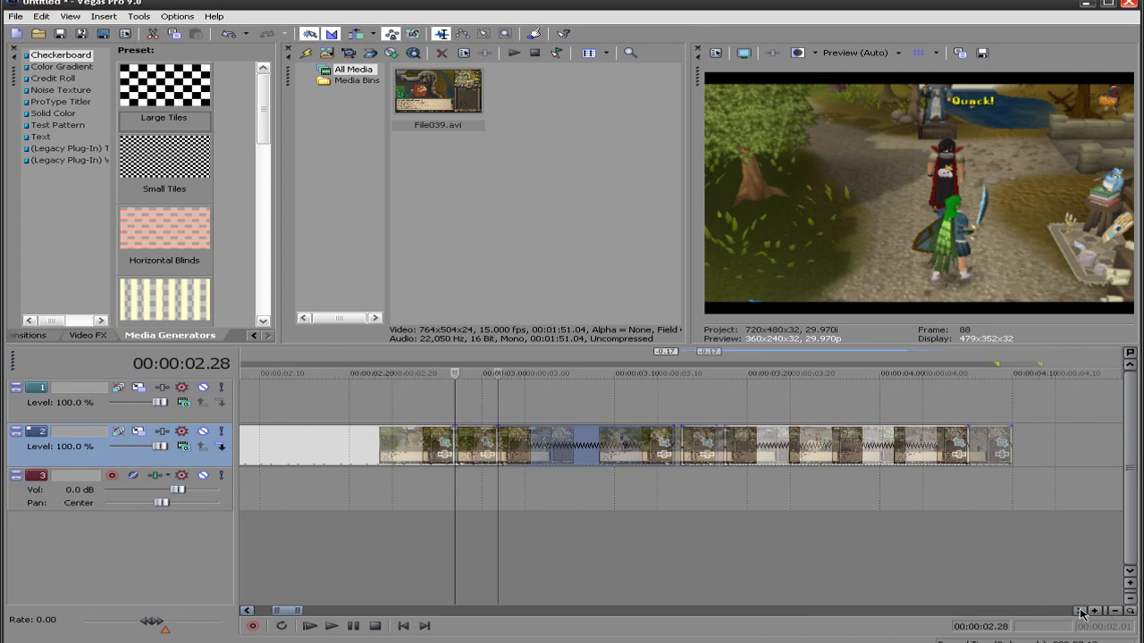
pyautogui.scroll(-2, 850, 556)
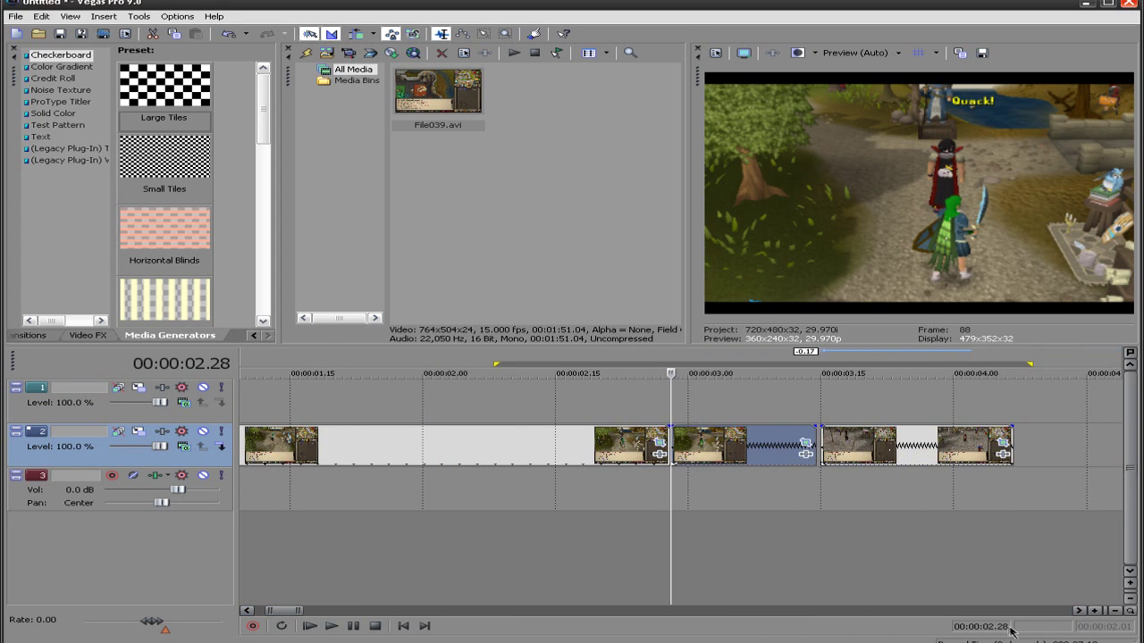
pyautogui.moveTo(918, 446); pyautogui.dragTo(916, 444)
pyautogui.scroll(2, 911, 469)
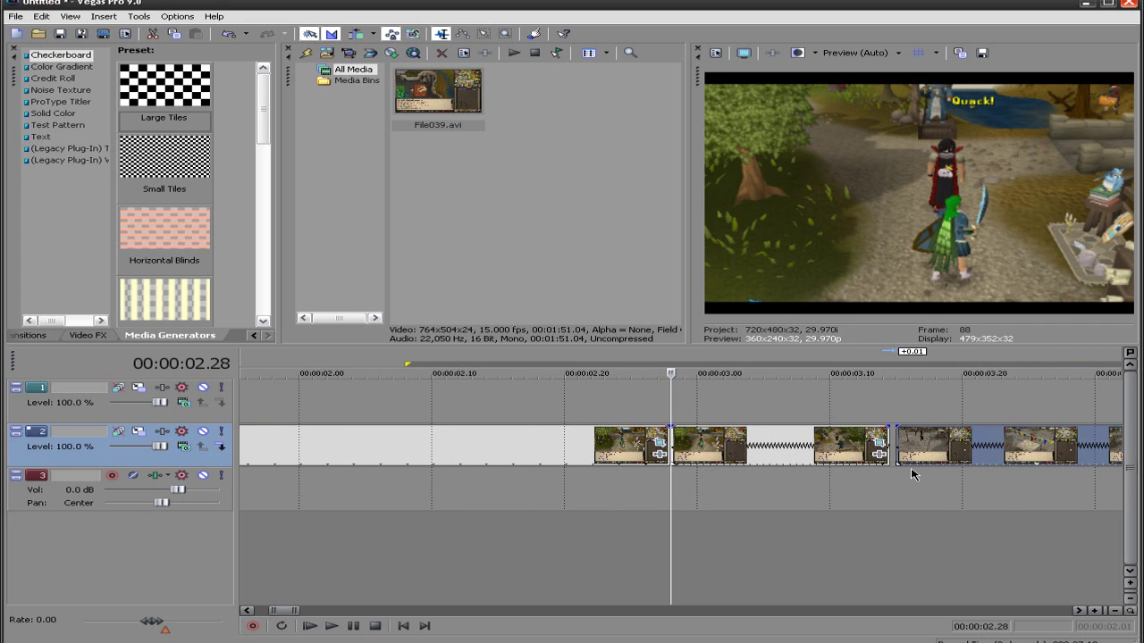
pyautogui.click(762, 451)
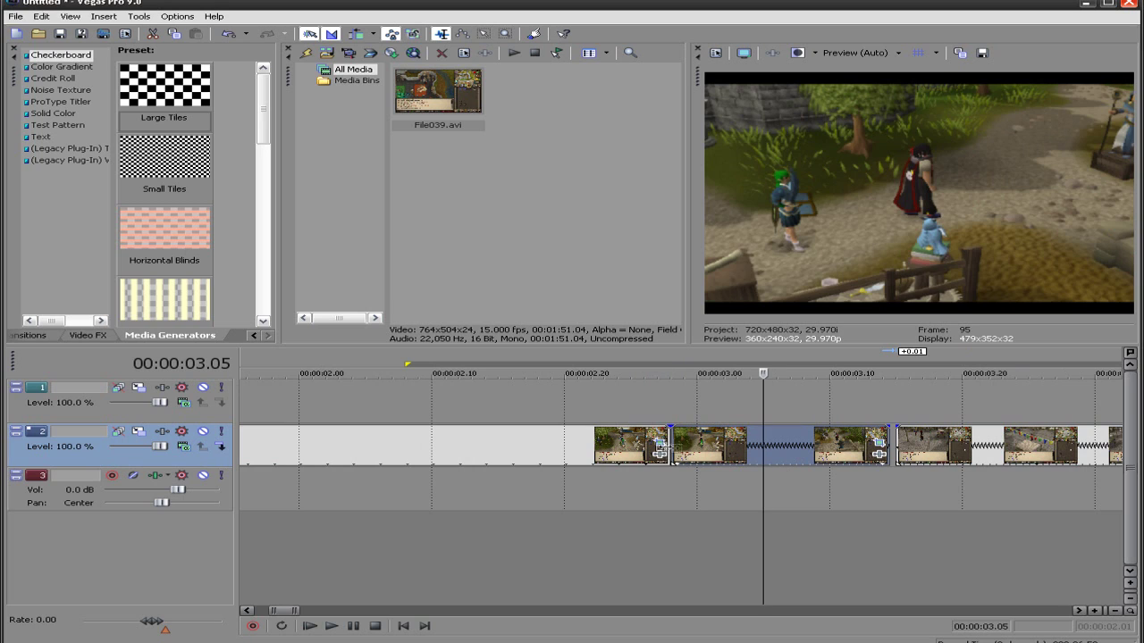
# - Split the second shot into pieces two frames long, from its start at 00:00:02.28 up to 00:00:03.14
pyautogui.click(671, 448)
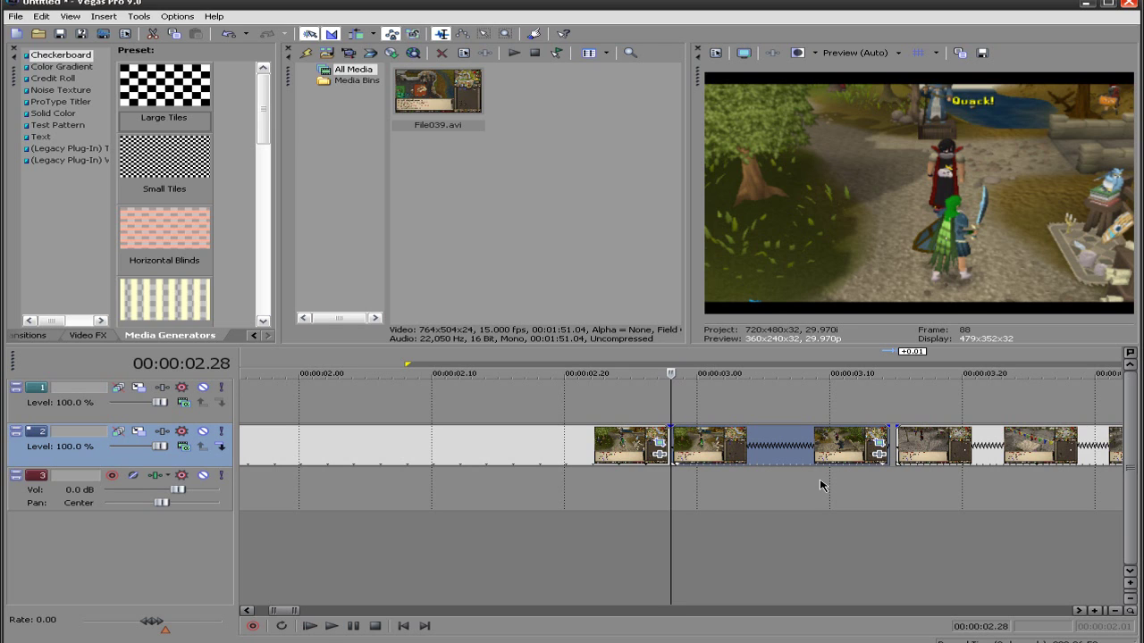
pyautogui.press('Right')
pyautogui.press('Right')
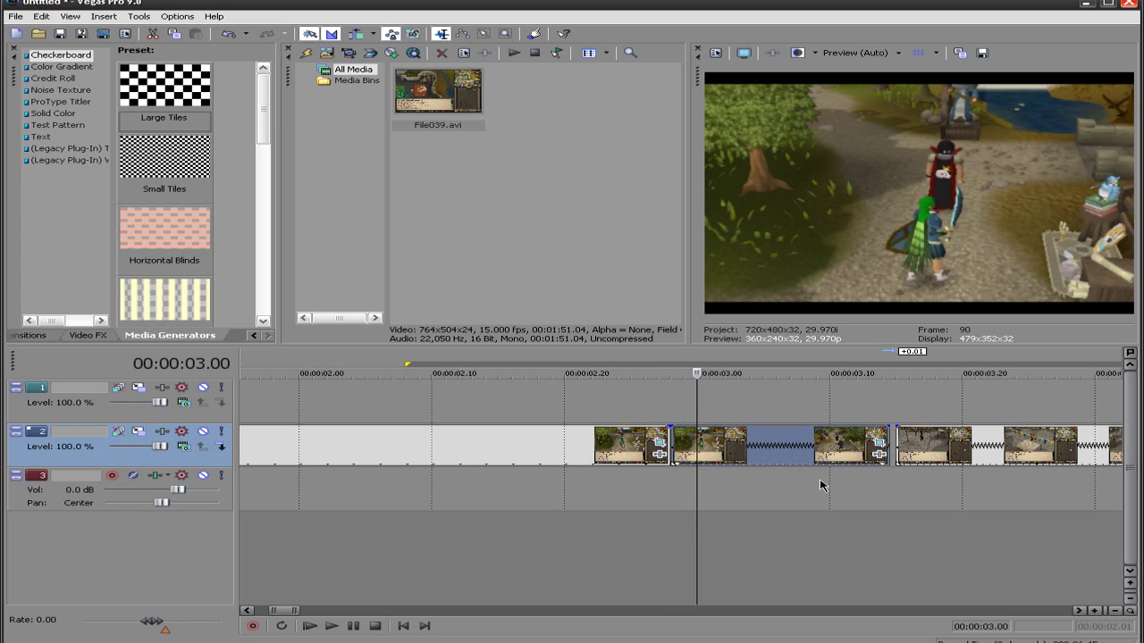
pyautogui.press('s')
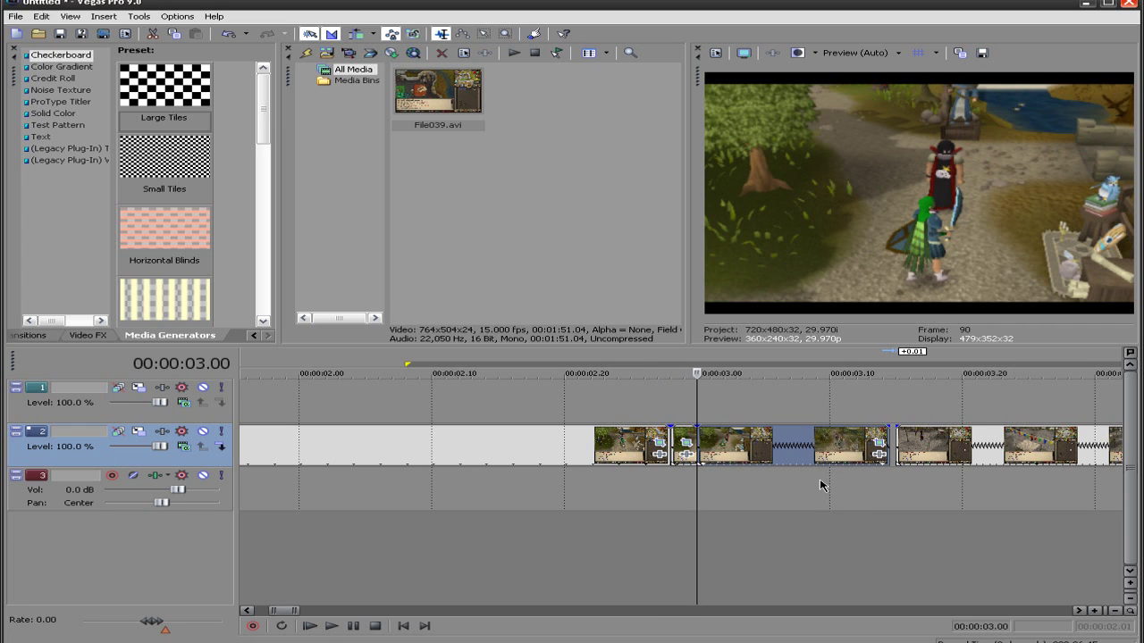
pyautogui.press('Right')
pyautogui.press('Right')
pyautogui.press('s')
pyautogui.press('Right')
pyautogui.press('Right')
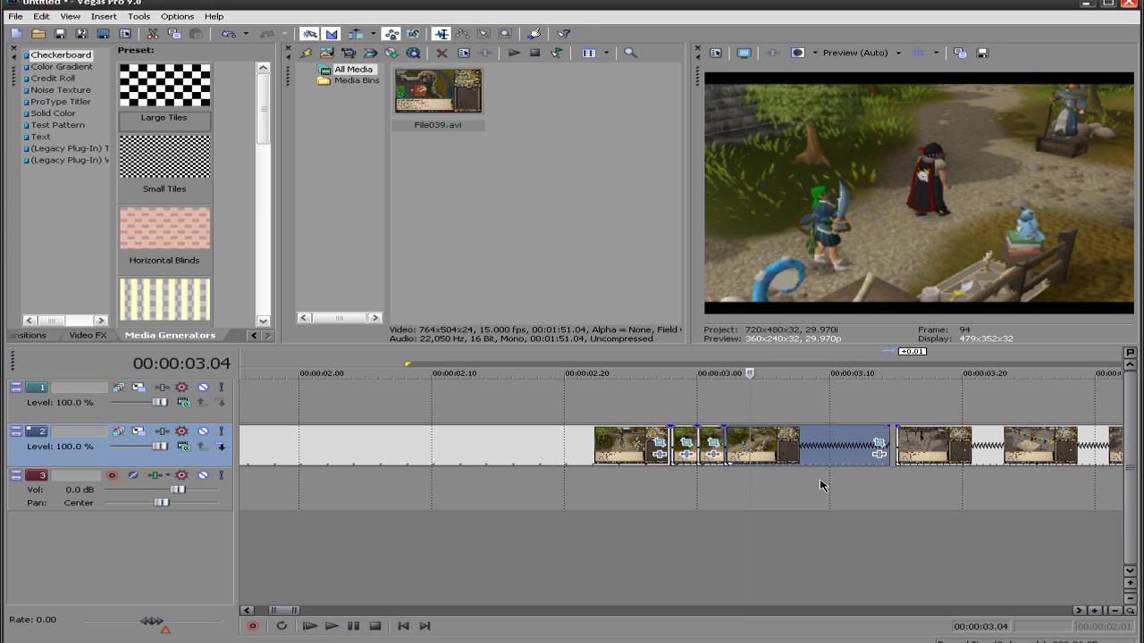
pyautogui.press('s')
pyautogui.press('Right')
pyautogui.press('Right')
pyautogui.press('s')
pyautogui.press('Right')
pyautogui.press('Right')
pyautogui.press('s')
pyautogui.press('Right')
pyautogui.press('Right')
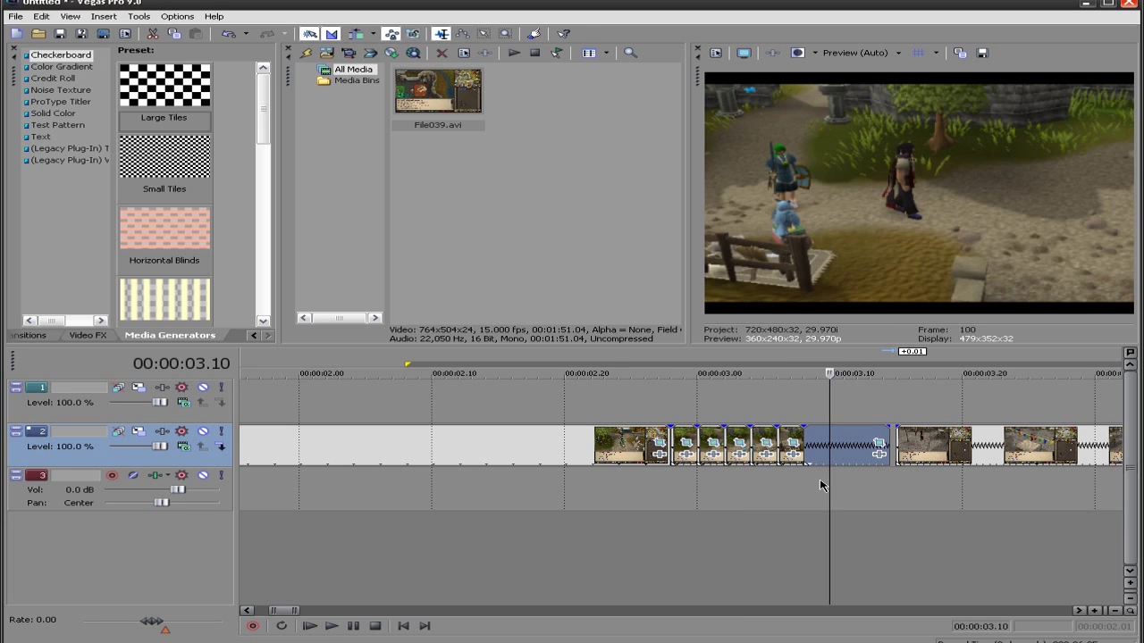
pyautogui.press('s')
pyautogui.press('Right')
pyautogui.press('Right')
pyautogui.press('s')
pyautogui.press('Right')
pyautogui.press('Right')
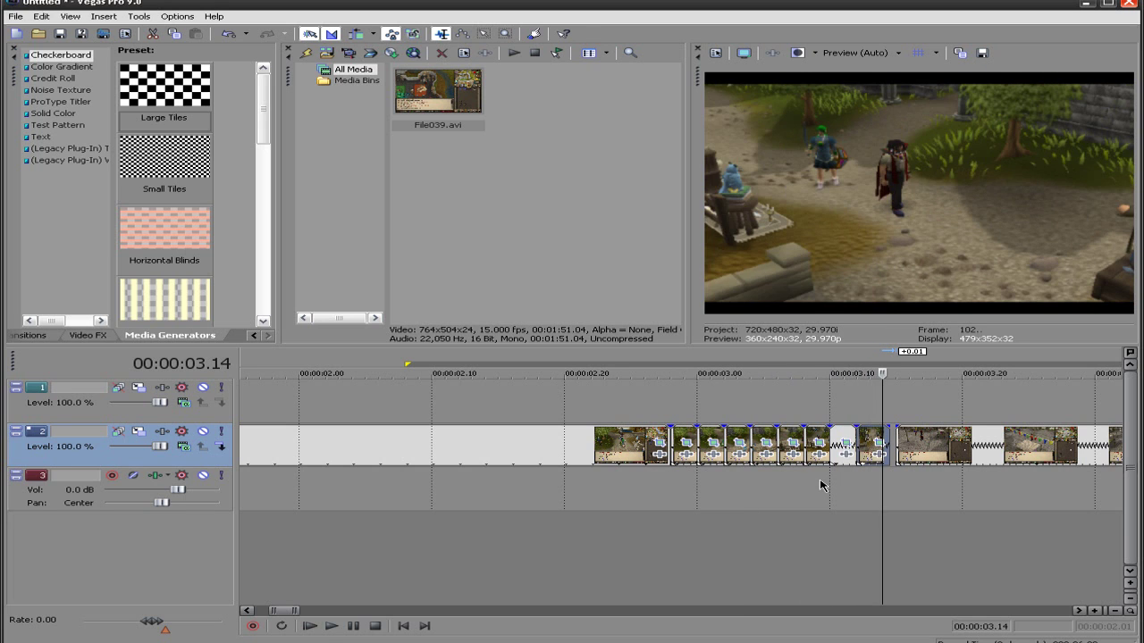
pyautogui.press('Right')
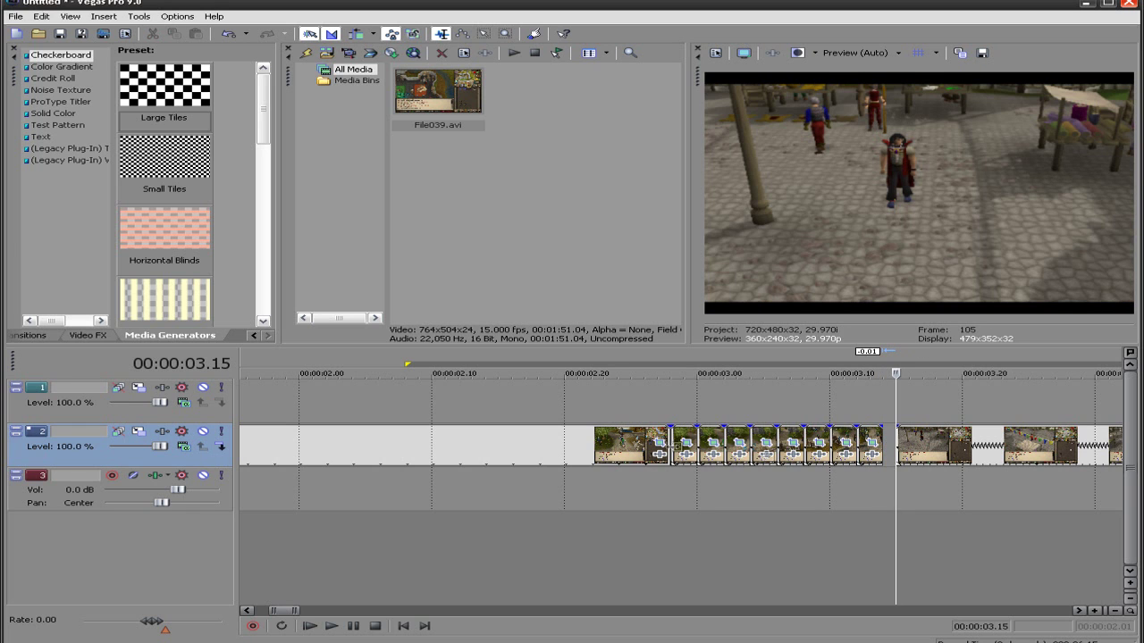
# - Delete every second two-frame piece of the second shot
pyautogui.click(683, 444)
pyautogui.click(711, 437)
pyautogui.press('Delete')
pyautogui.click(763, 439)
pyautogui.press('Delete')
pyautogui.click(816, 440)
pyautogui.press('Delete')
pyautogui.click(869, 439)
pyautogui.press('Delete')
# - Close the gaps between the remaining pieces of the second shot and play the result
pyautogui.moveTo(740, 436)
pyautogui.mouseDown()
pyautogui.moveTo(716, 435)
pyautogui.moveTo(762, 436)
pyautogui.moveTo(747, 435)
pyautogui.mouseUp()
pyautogui.moveTo(854, 432); pyautogui.dragTo(778, 434)
pyautogui.click(656, 411)
pyautogui.press('space')
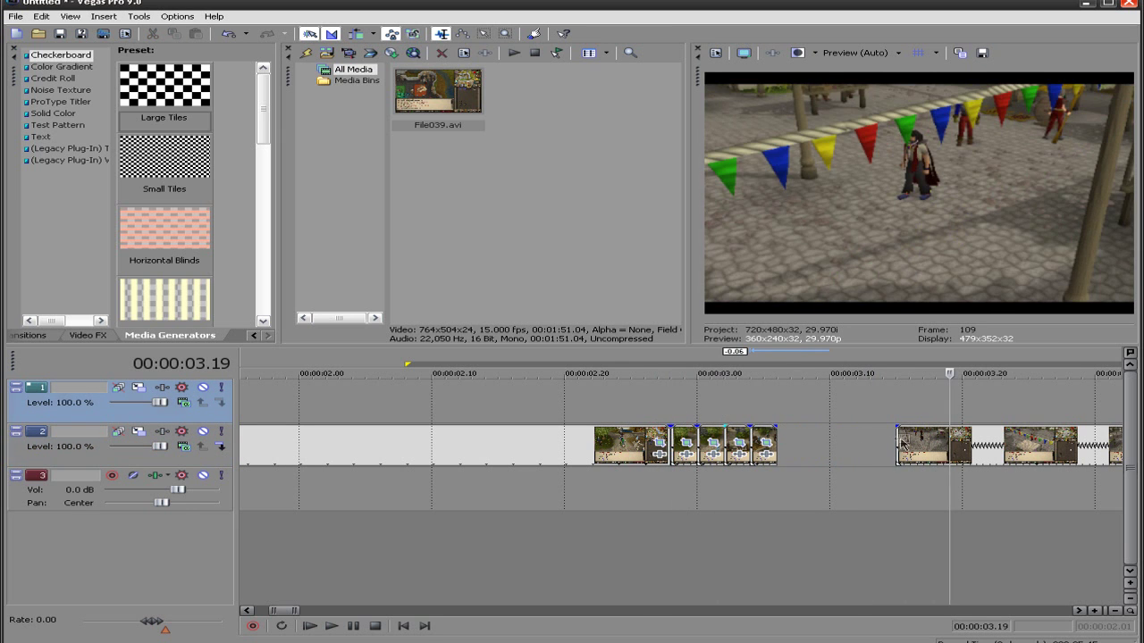
# - Split the market-square shot into two-frame pieces along its whole length
pyautogui.click(901, 444)
pyautogui.scroll(-3, 911, 439)
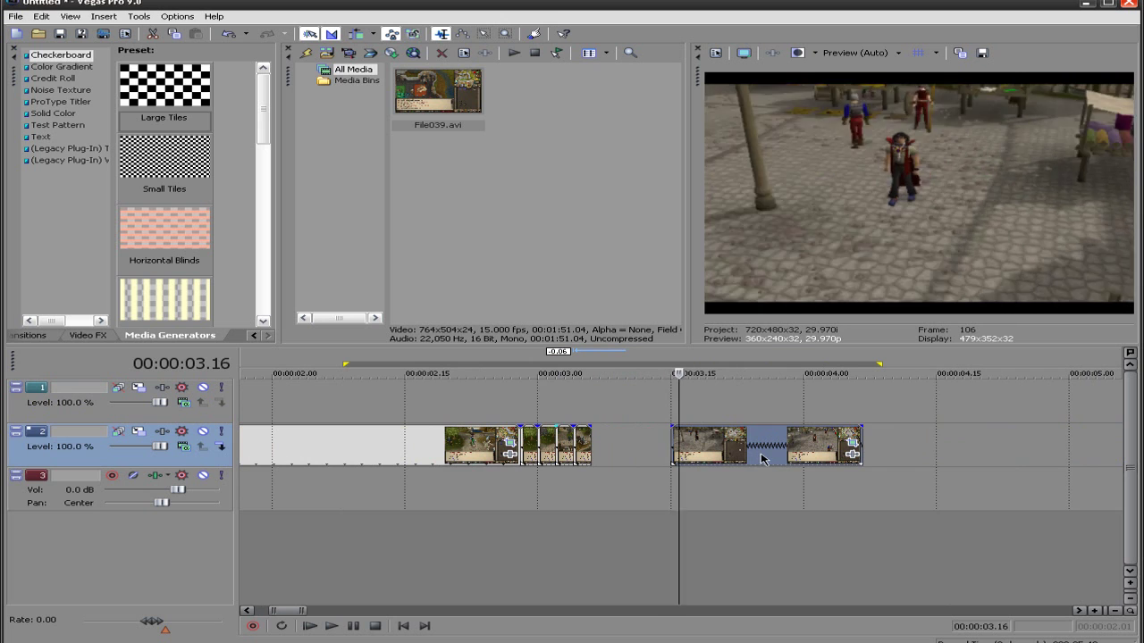
pyautogui.click(762, 459)
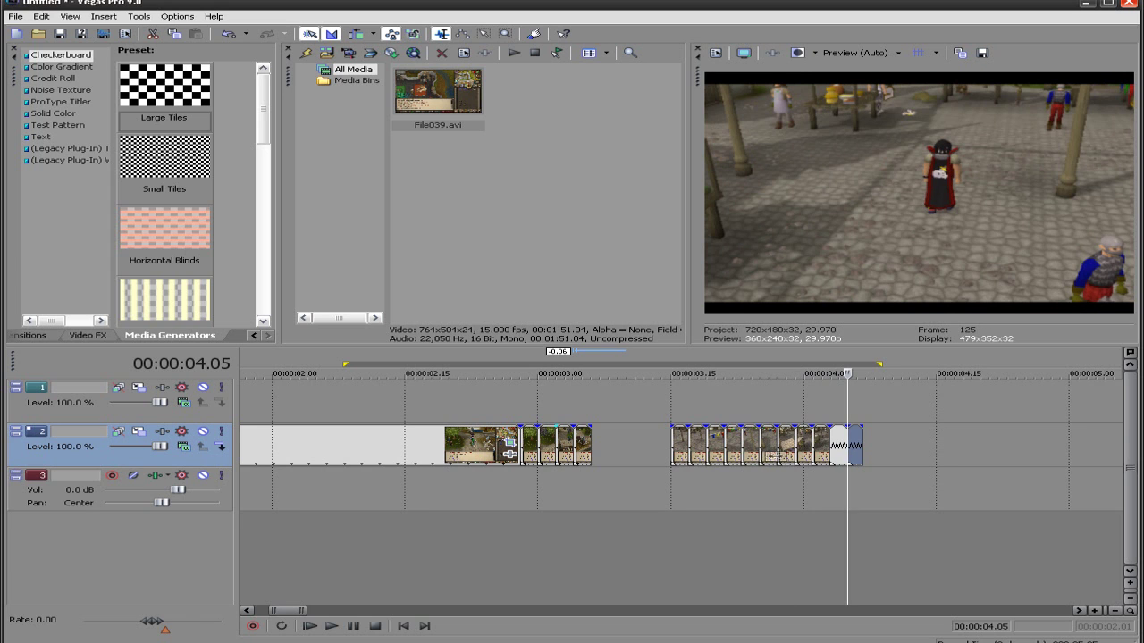
# - Delete every second two-frame piece of the market-square shot
pyautogui.click(702, 450)
pyautogui.press('Delete')
pyautogui.click(738, 448)
pyautogui.press('Delete')
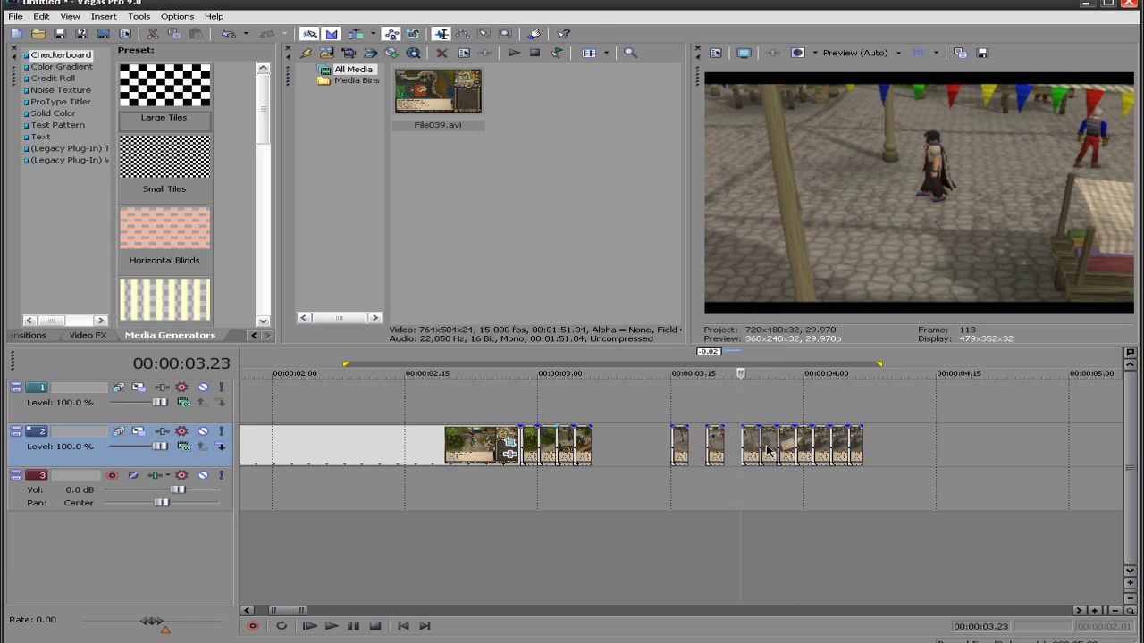
pyautogui.click(767, 448)
pyautogui.press('Delete')
pyautogui.click(804, 449)
pyautogui.press('Delete')
pyautogui.click(838, 447)
pyautogui.press('Delete')
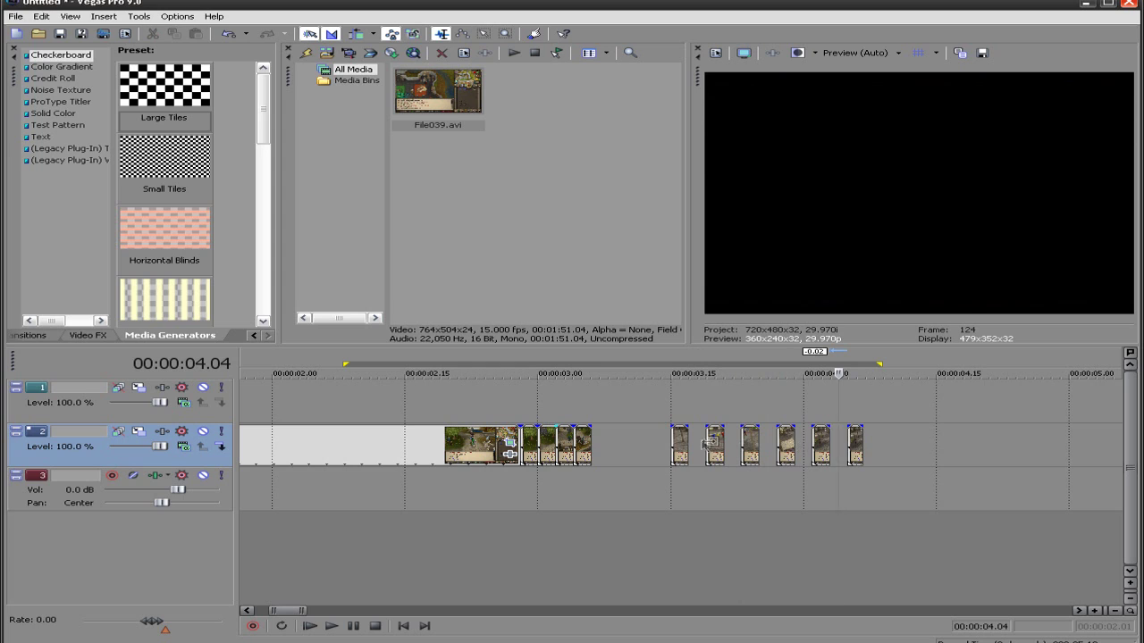
# - Move the six remaining market-square pieces one after another directly against the end of the second shot's pieces
pyautogui.moveTo(681, 440); pyautogui.dragTo(605, 436)
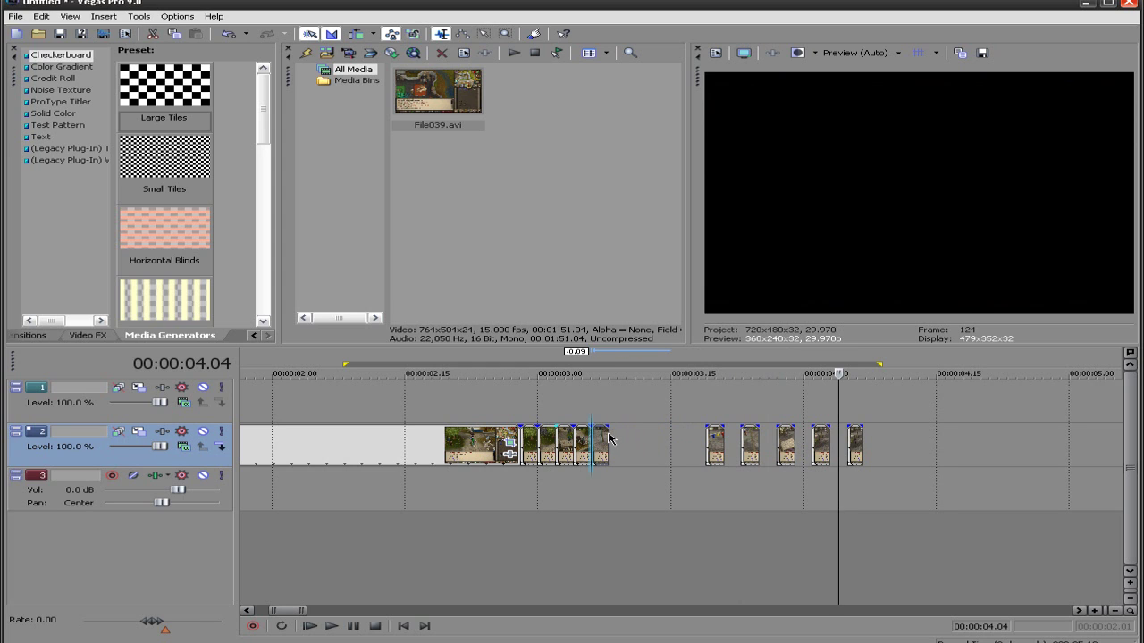
pyautogui.moveTo(713, 438); pyautogui.dragTo(616, 438)
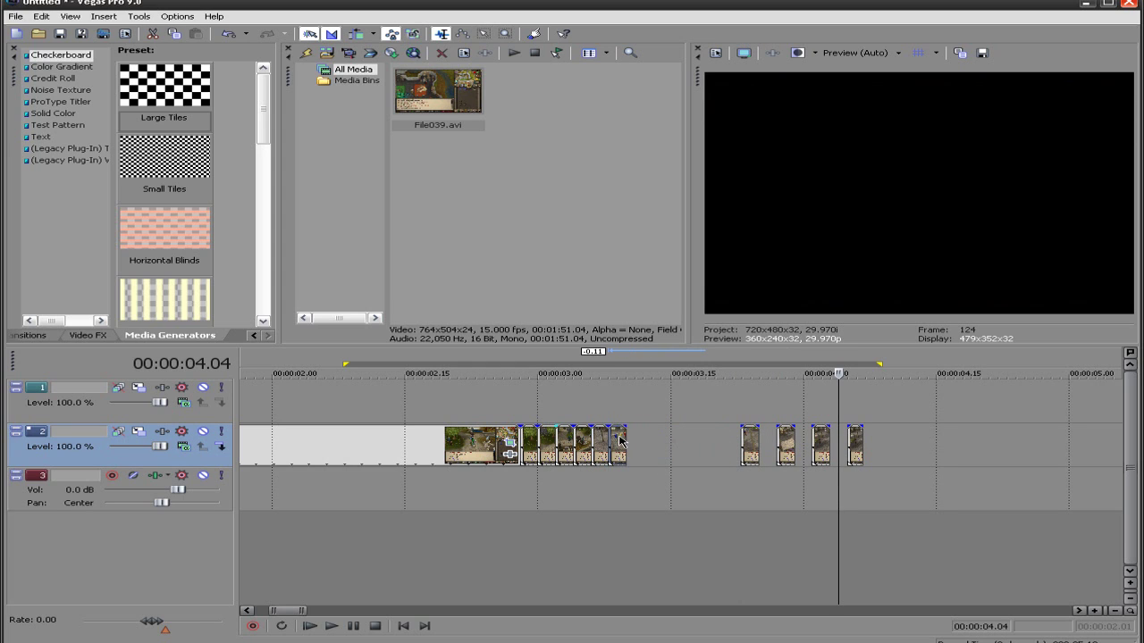
pyautogui.moveTo(750, 438); pyautogui.dragTo(638, 436)
pyautogui.moveTo(784, 437); pyautogui.dragTo(658, 451)
pyautogui.moveTo(820, 435); pyautogui.dragTo(678, 444)
pyautogui.click(686, 444)
pyautogui.moveTo(855, 444); pyautogui.dragTo(686, 443)
# - Return to the time selection from 00:00:02.08 to 00:00:04.09 to check the tightened sequence
pyautogui.scroll(-5, 497, 377)
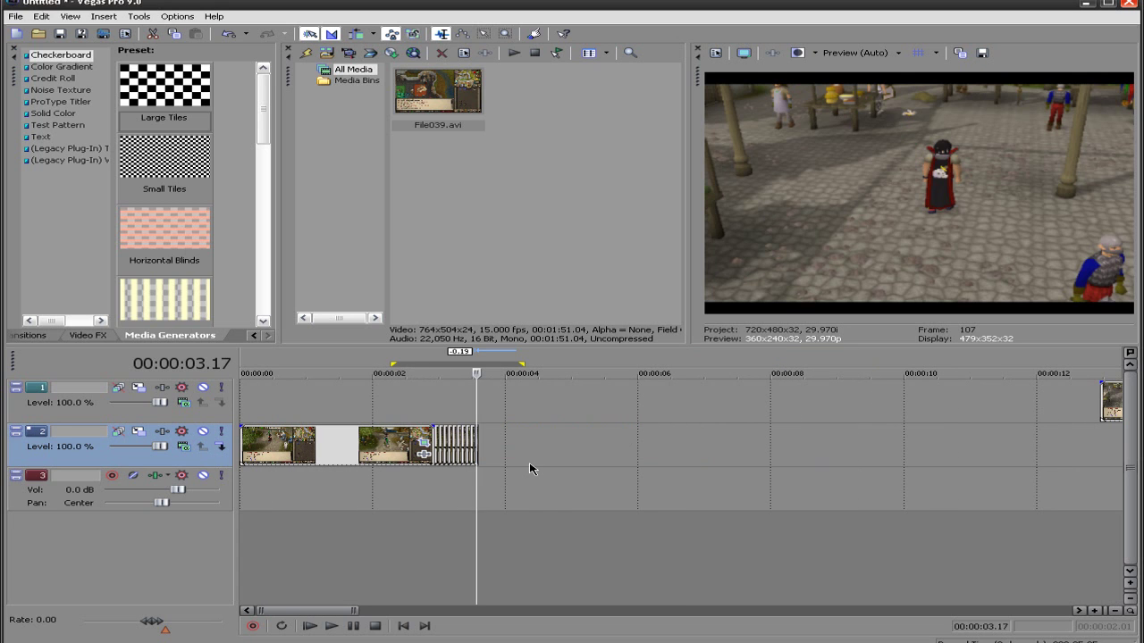
pyautogui.press('BackSpace')
pyautogui.press('BackSpace')
pyautogui.press('BackSpace')
pyautogui.press('BackSpace')
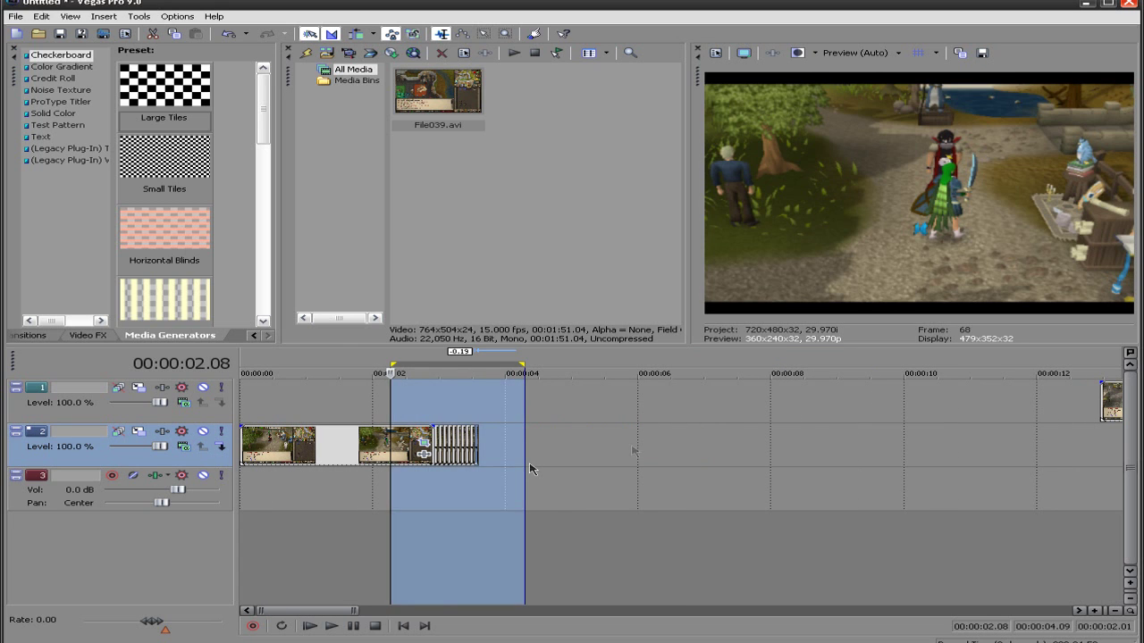
# - Move the remaining market-square shot from track 1 down to track 2, directly against the last two-frame piece
pyautogui.scroll(-3, 530, 468)
pyautogui.click(700, 402)
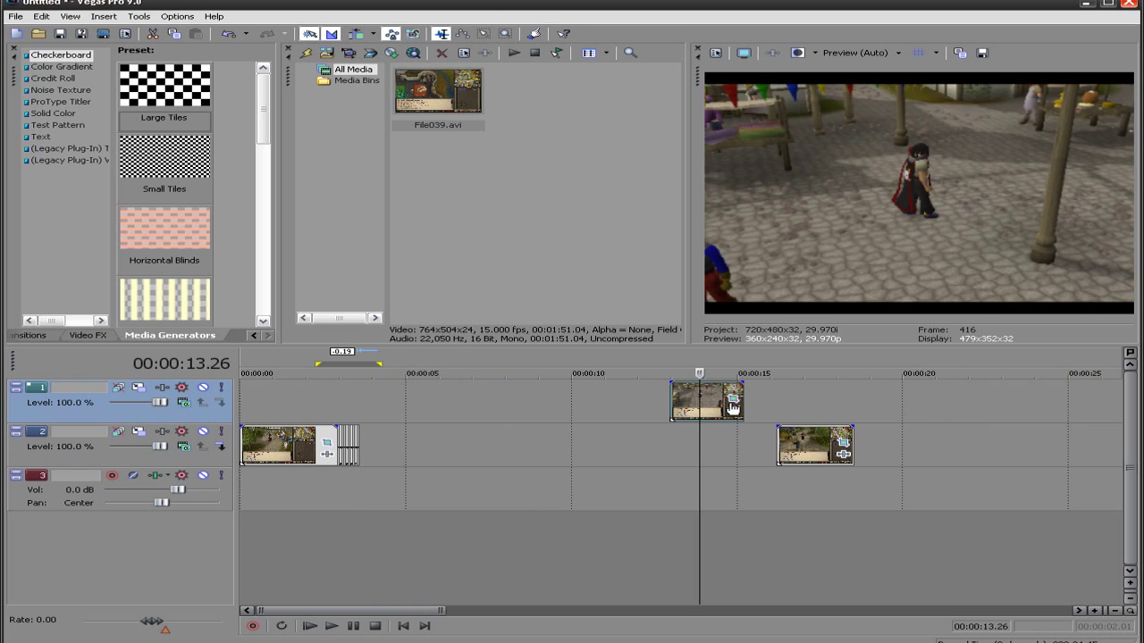
pyautogui.click(814, 445)
pyautogui.click(677, 402)
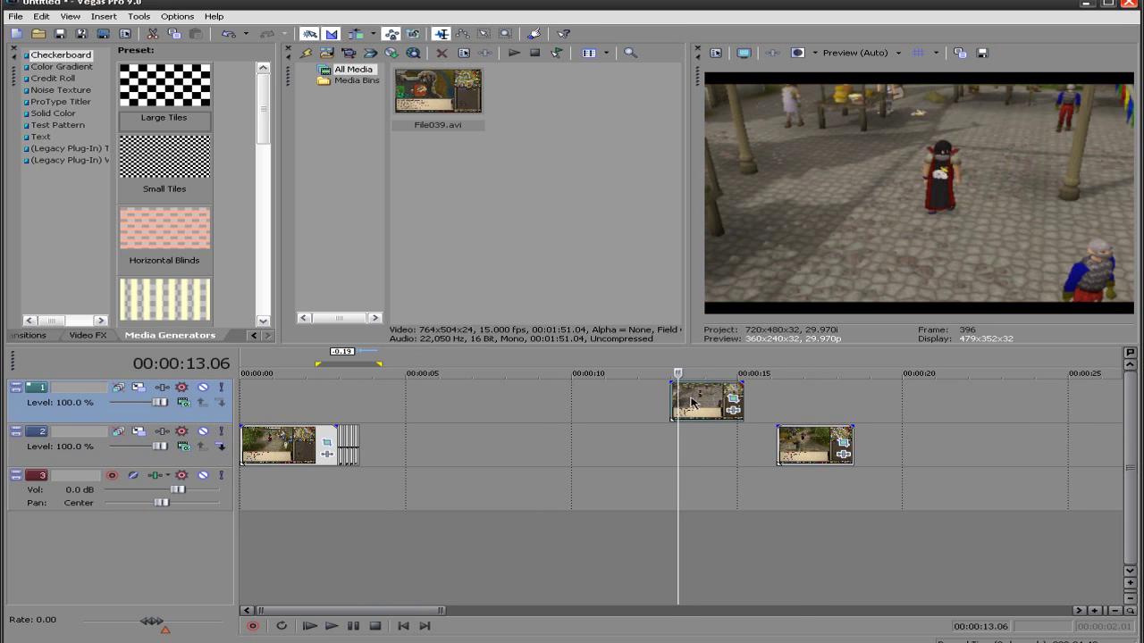
pyautogui.moveTo(705, 399); pyautogui.dragTo(408, 444)
pyautogui.scroll(3, 408, 444)
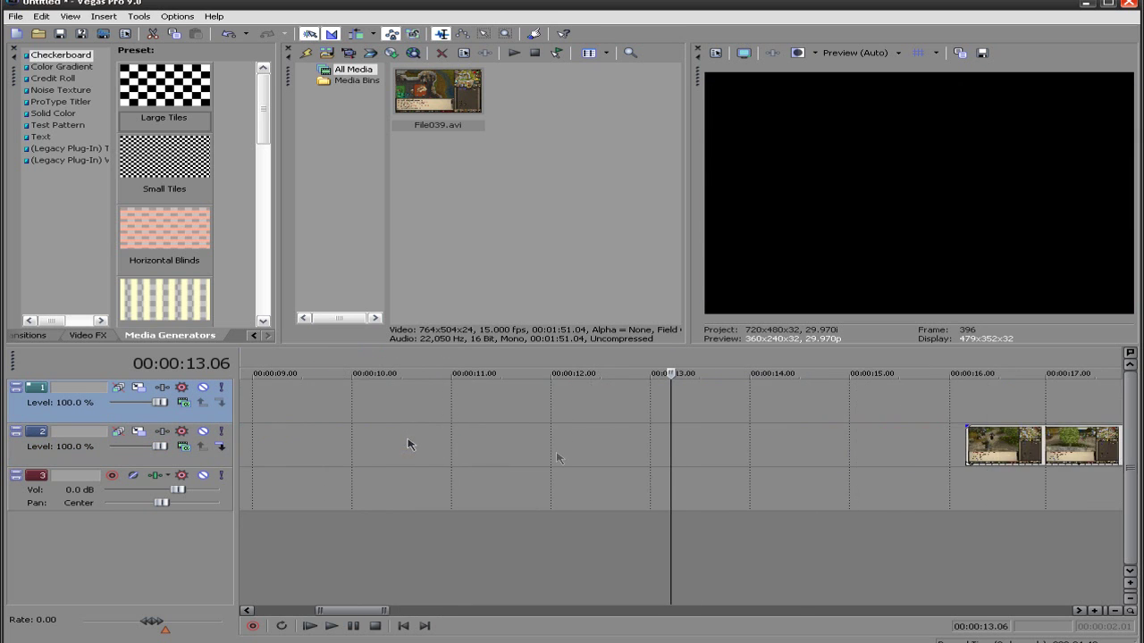
pyautogui.scroll(-3, 409, 444)
pyautogui.click(350, 447)
pyautogui.scroll(4, 352, 447)
pyautogui.moveTo(792, 440); pyautogui.dragTo(746, 438)
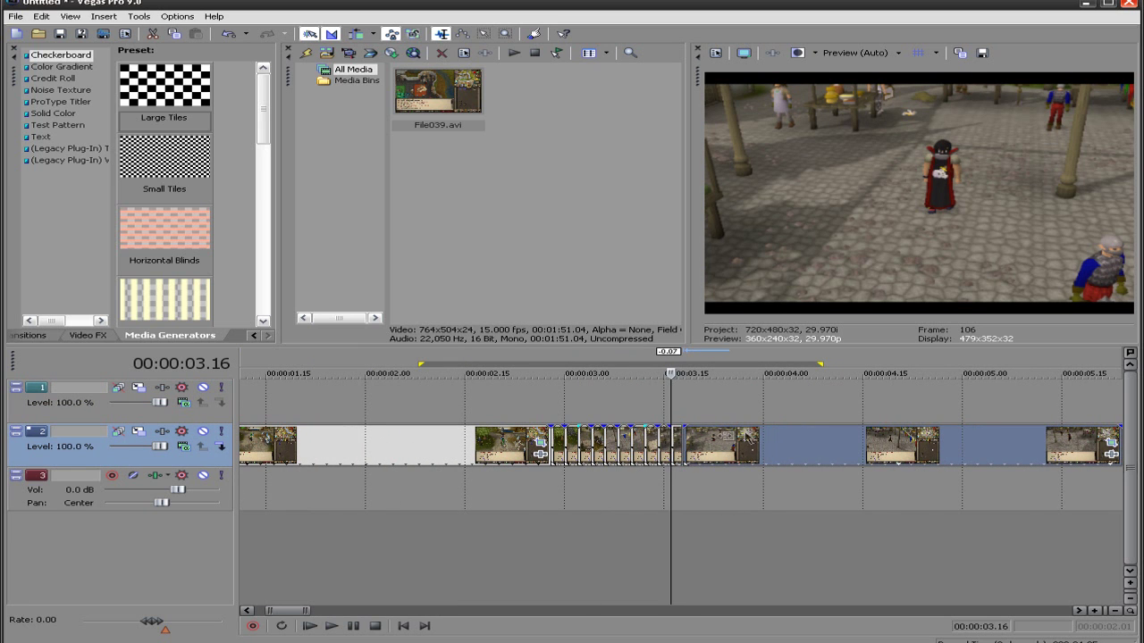
# - Play the sequence from 00:00:02.08 through the two-frame pieces and pause at 00:00:03.25 in the final market-square shot
pyautogui.press('Right')
pyautogui.press('Right')
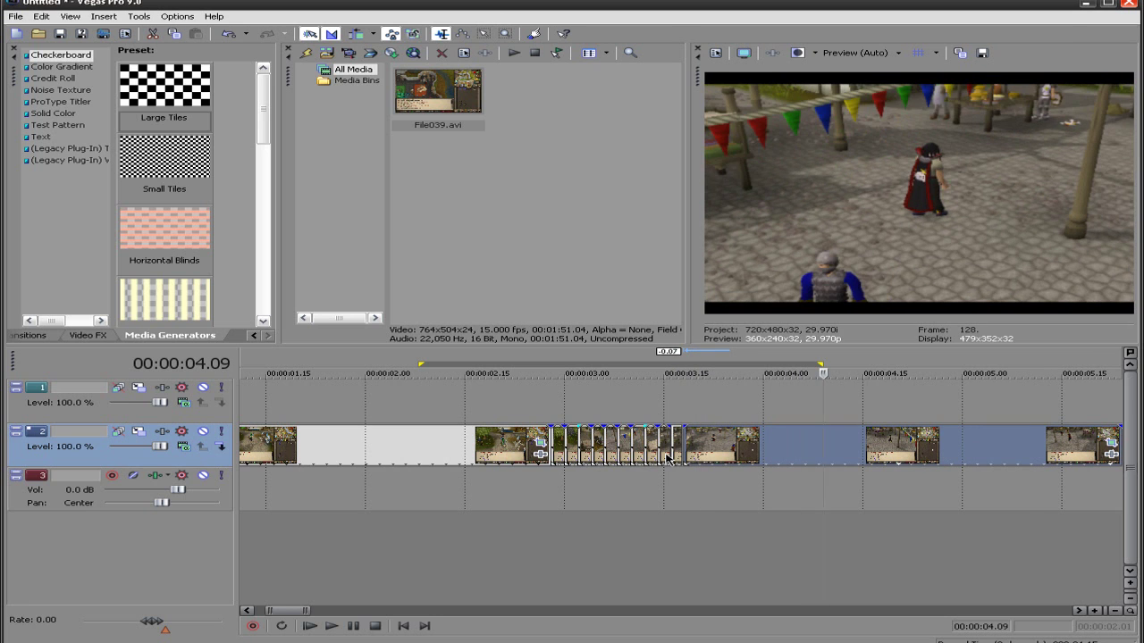
pyautogui.scroll(-5, 665, 458)
pyautogui.press('space')
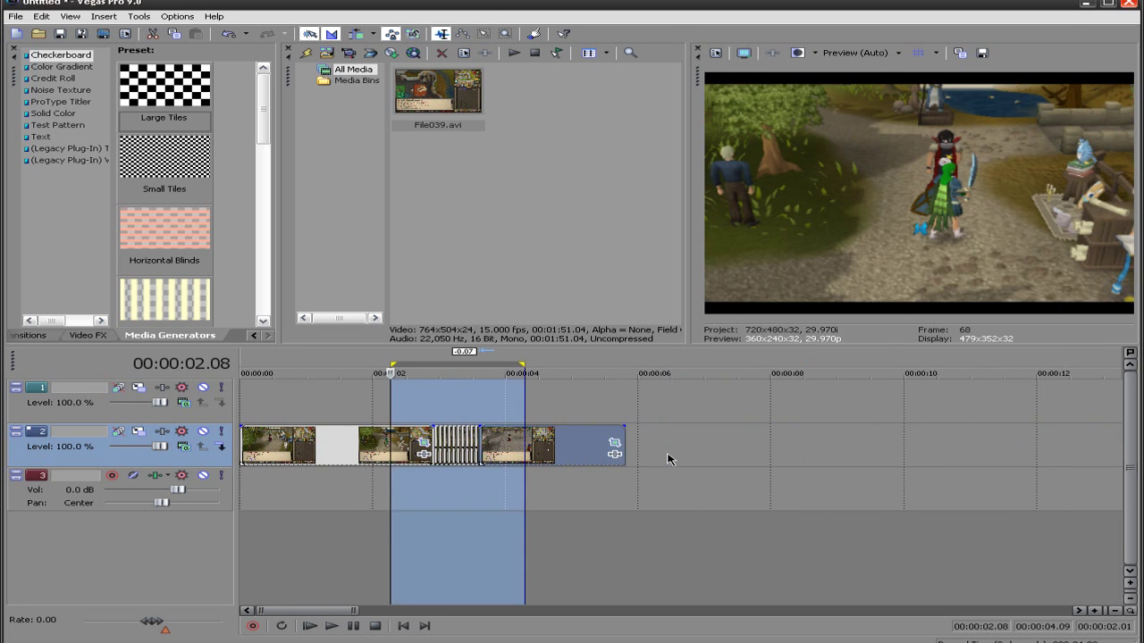
pyautogui.press('space')
pyautogui.press('Return')
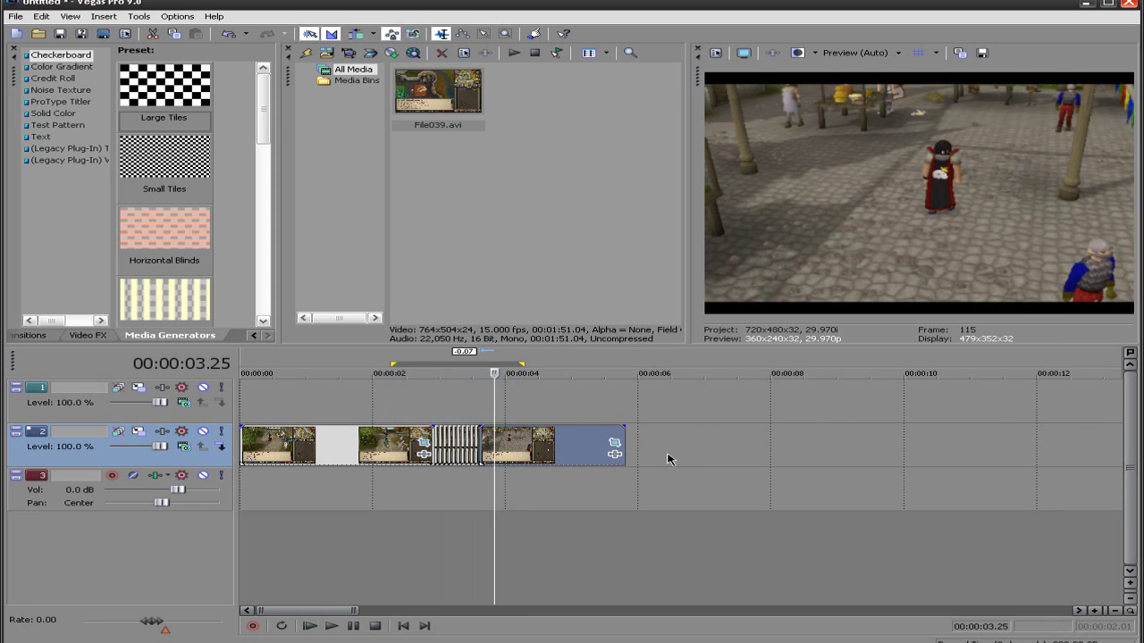
# - Trim the final market-square shot's start to 00:00:03.25, move it back against the pieces at 00:00:03.18, and play the sequence
pyautogui.scroll(4, 589, 454)
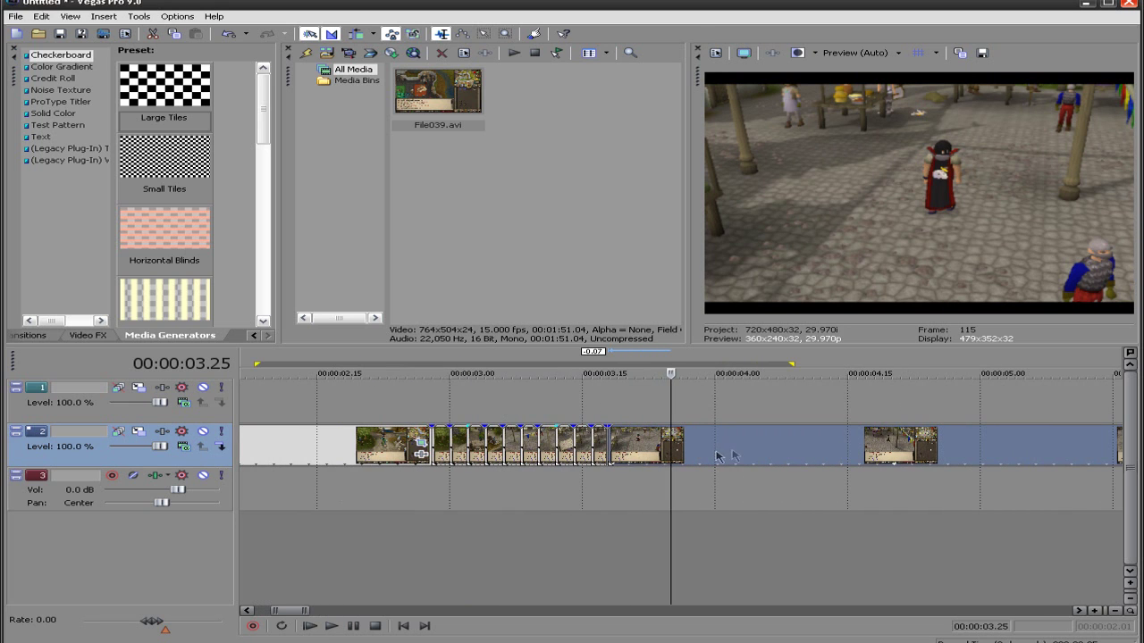
pyautogui.click(635, 455)
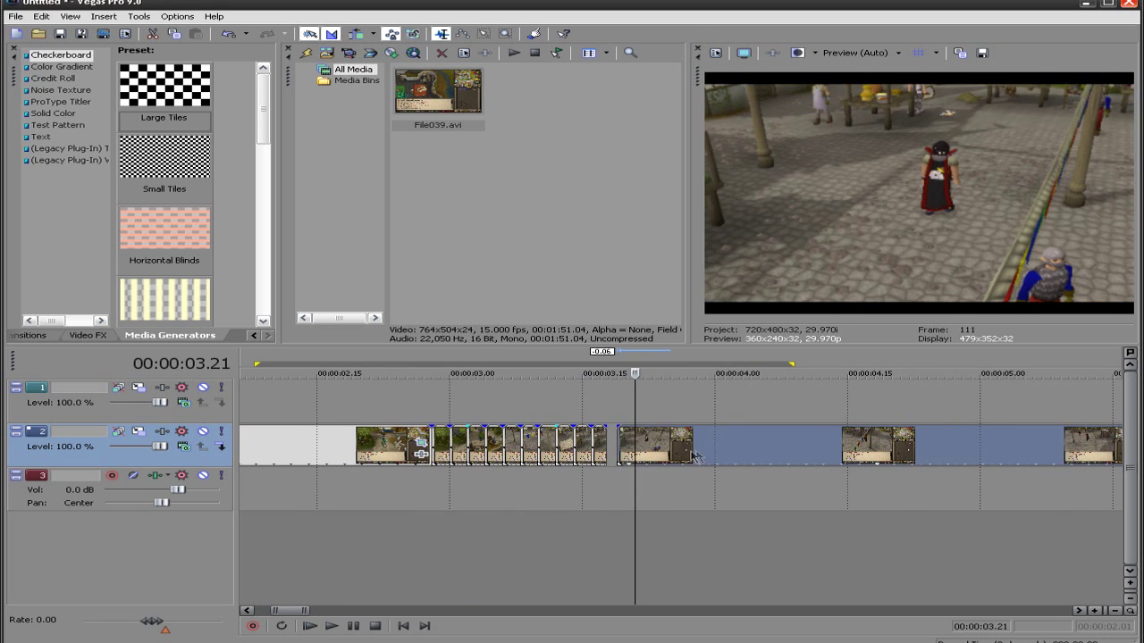
pyautogui.press('Left')
pyautogui.press('Left')
pyautogui.press('Left')
pyautogui.press('Left')
pyautogui.press('Right')
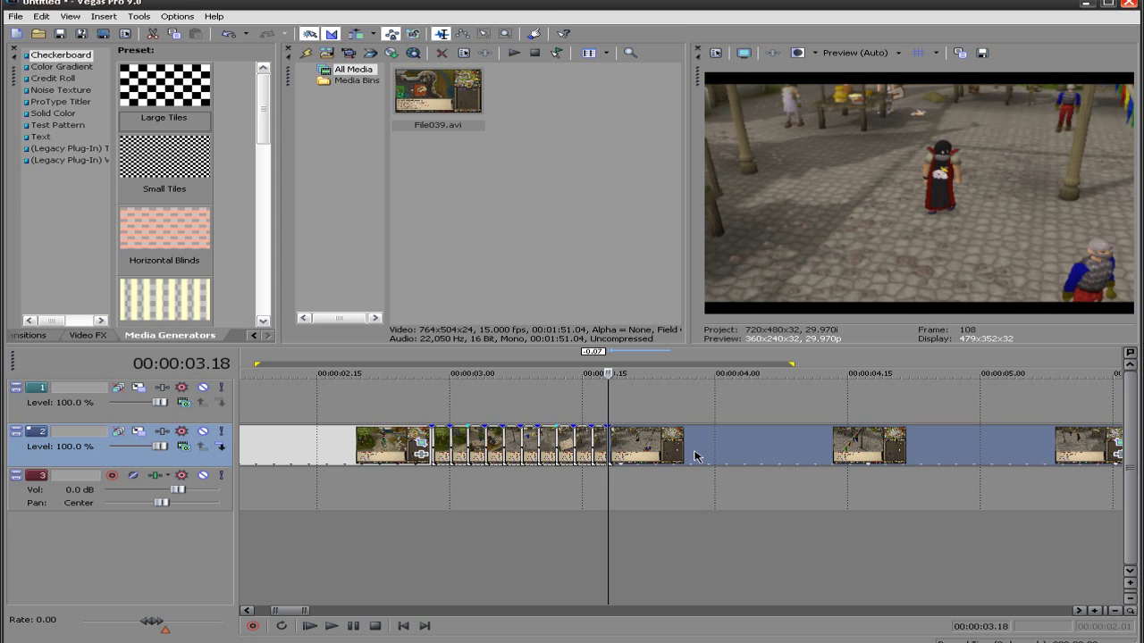
pyautogui.press('space')
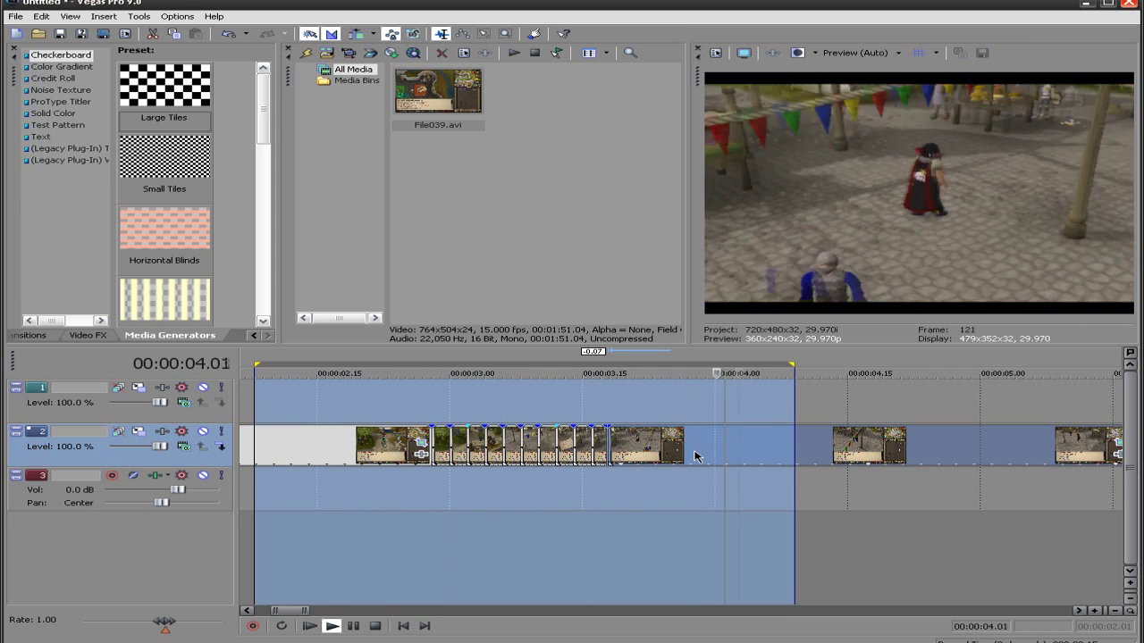
# - Stop the playback and open the RSMV Faces2 project from the Finished folder inside Recordings
pyautogui.press('space')
pyautogui.scroll(-5, 695, 456)
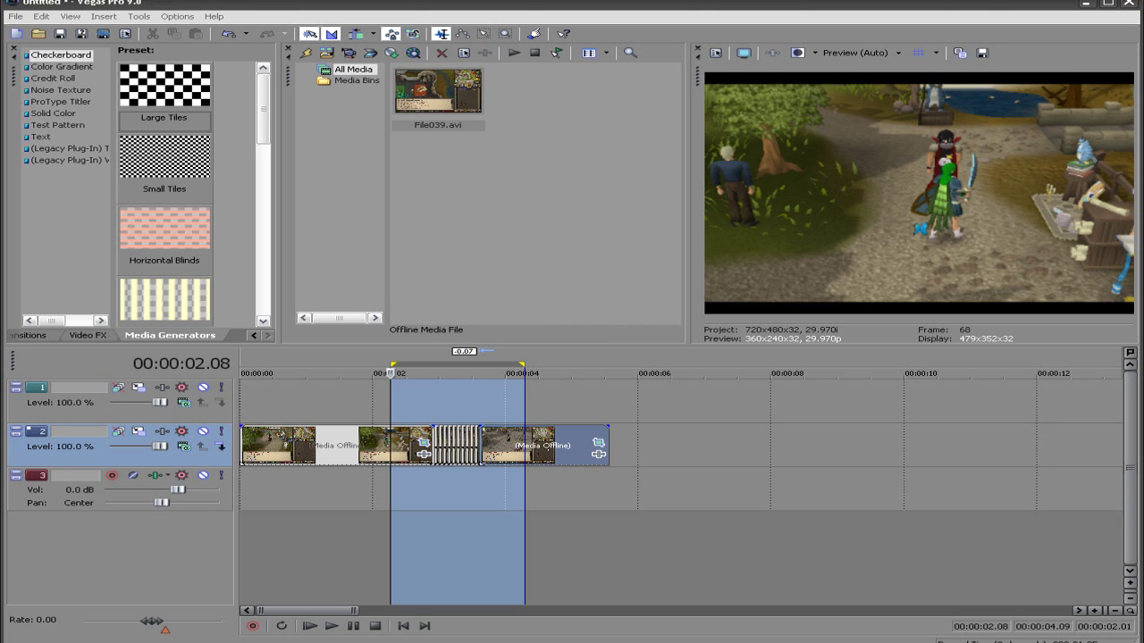
pyautogui.click(36, 35)
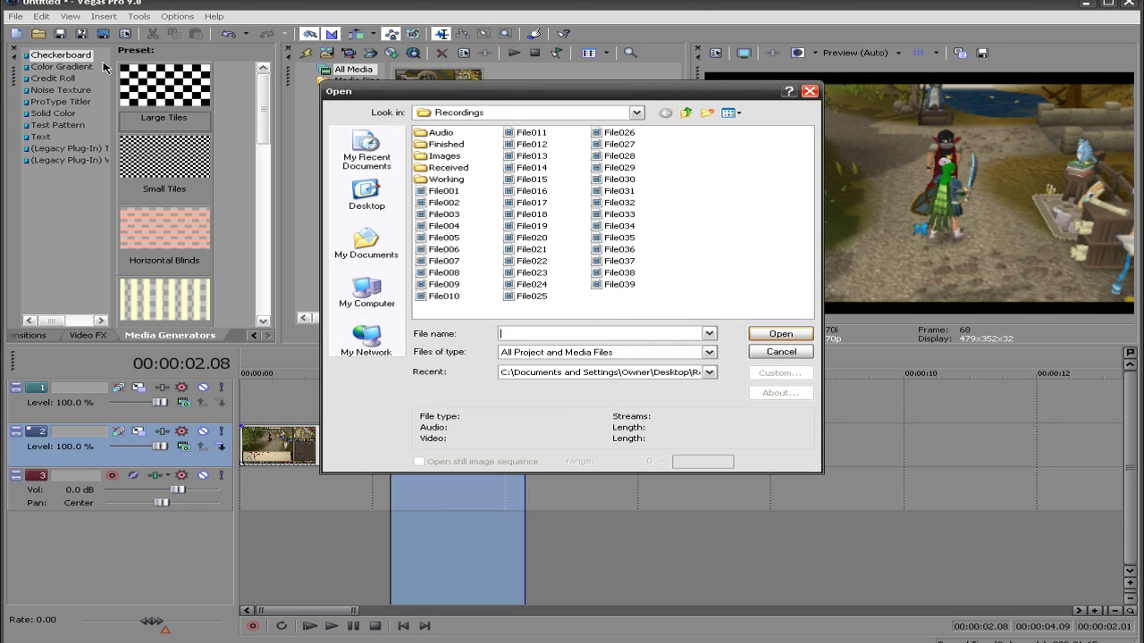
pyautogui.click(687, 114)
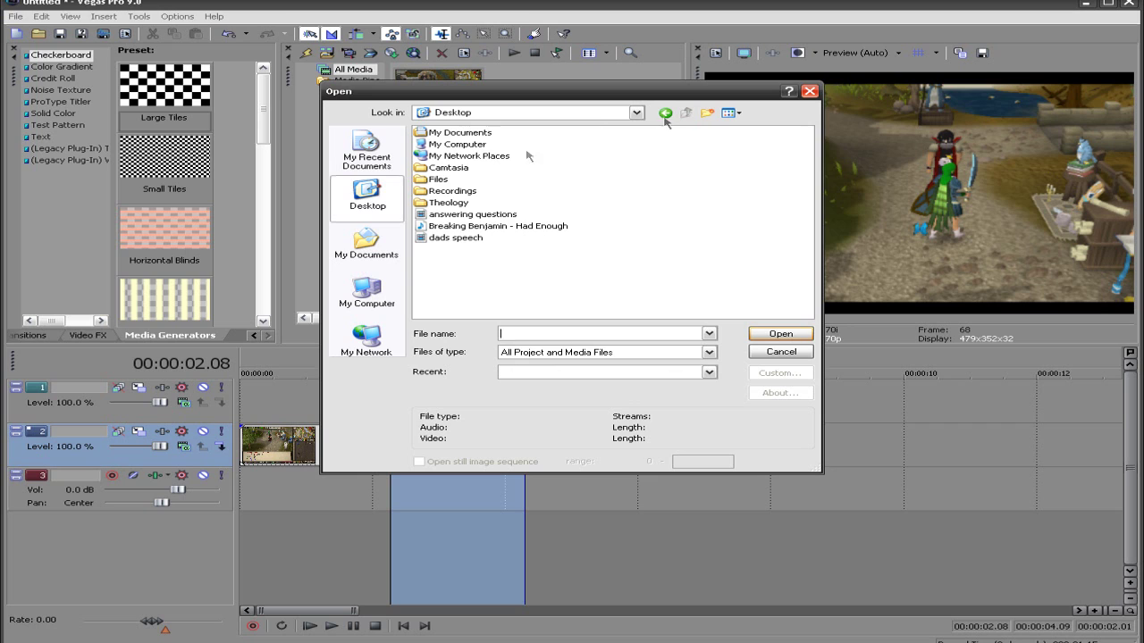
pyautogui.doubleClick(448, 191)
pyautogui.doubleClick(439, 144)
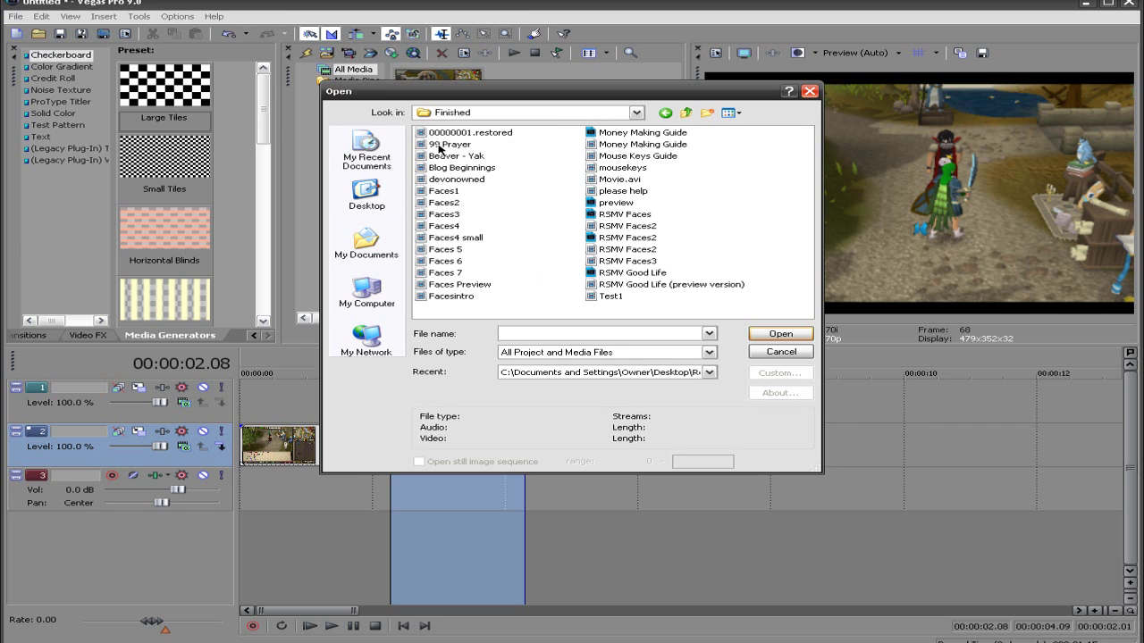
pyautogui.doubleClick(632, 239)
pyautogui.click(570, 252)
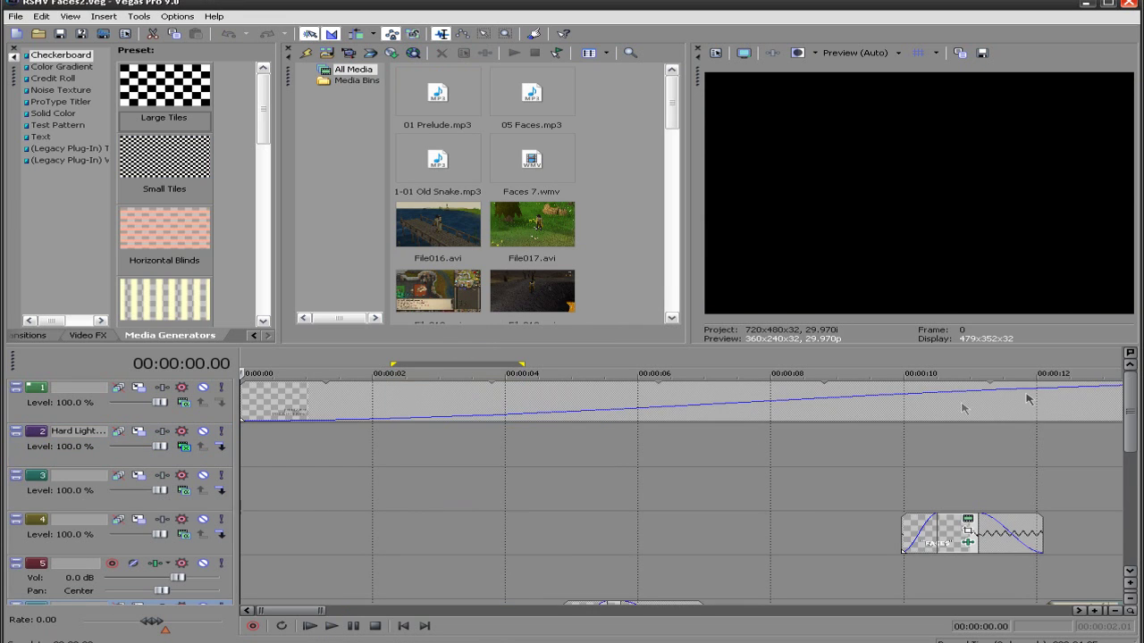
# - Set track 8's volume to -0.8 dB and play the selection from 00:00:22.23 to 00:00:29.08 on the chopped-up track 7
pyautogui.scroll(-2, 1090, 399)
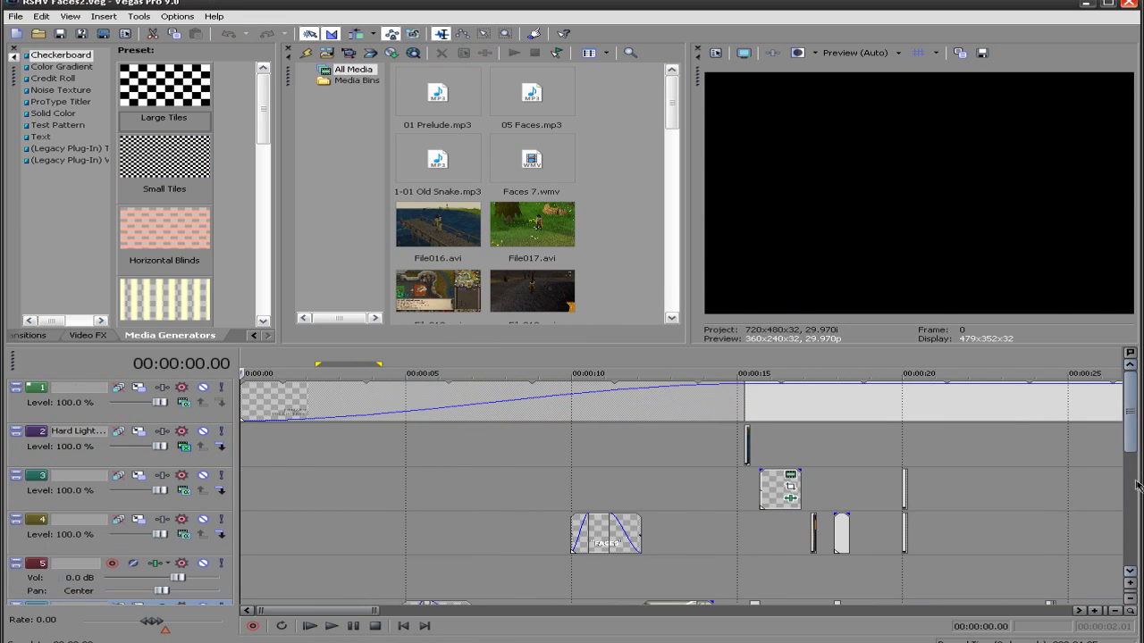
pyautogui.click(1138, 485)
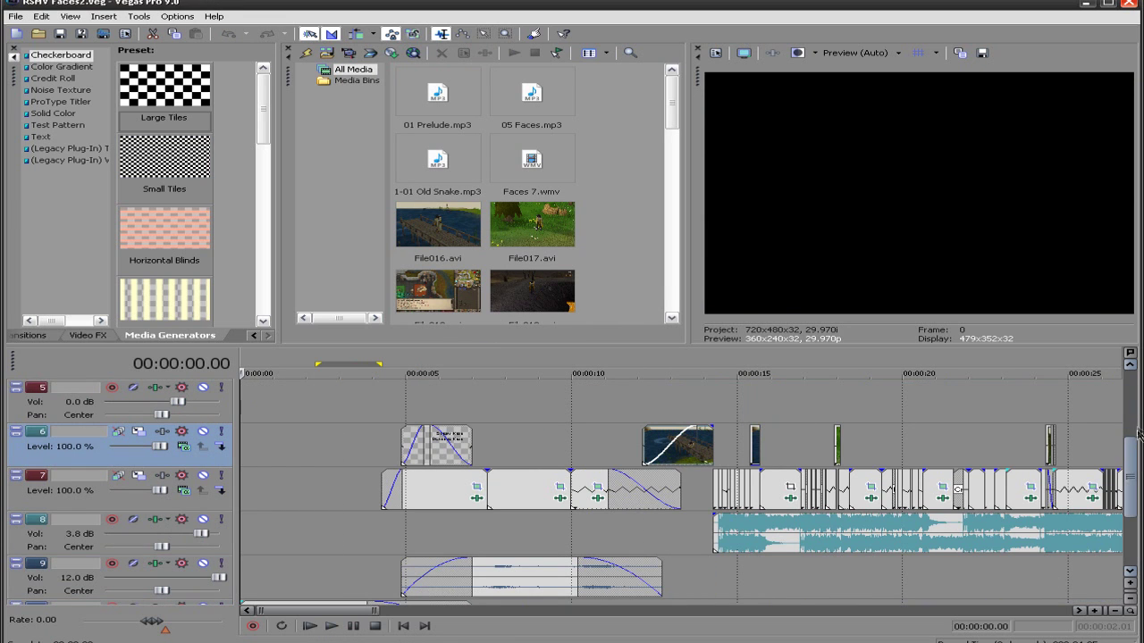
pyautogui.click(871, 489)
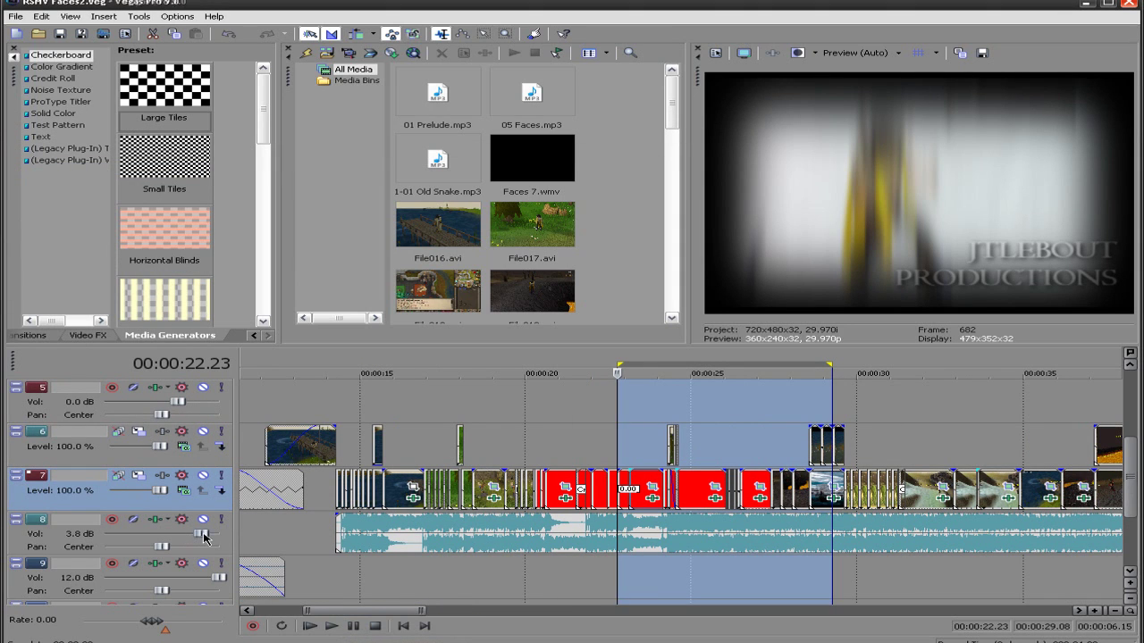
pyautogui.click(353, 627)
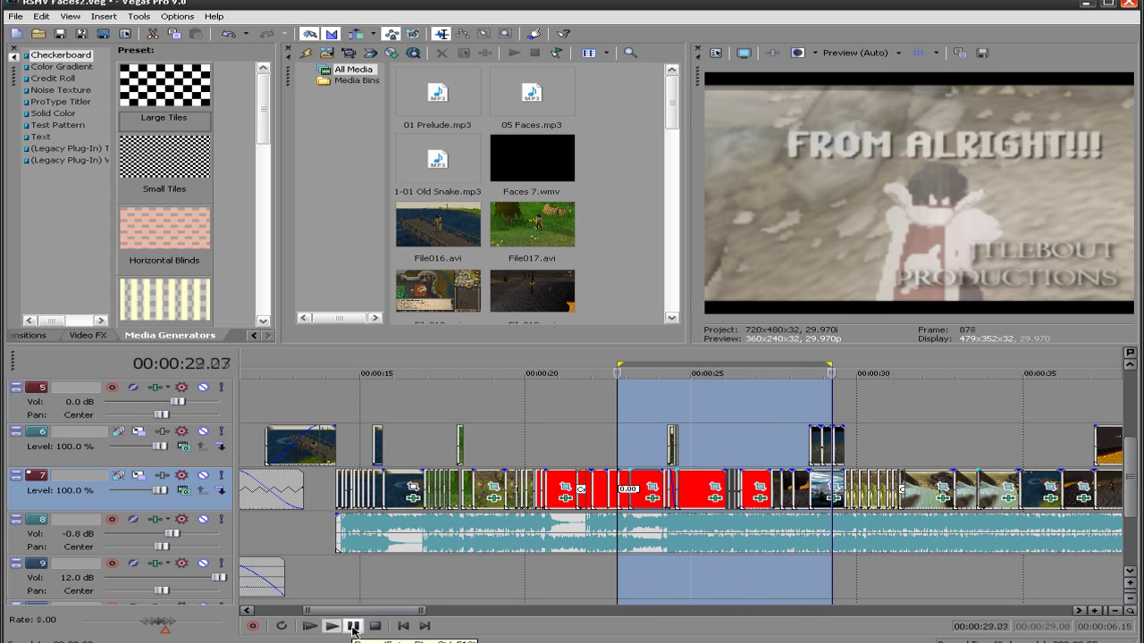
pyautogui.click(376, 626)
# - Place the cursor at 00:00:26.01, where track 7's short grass-shot pieces begin, and step frame by frame to 00:00:26.06
pyautogui.click(722, 444)
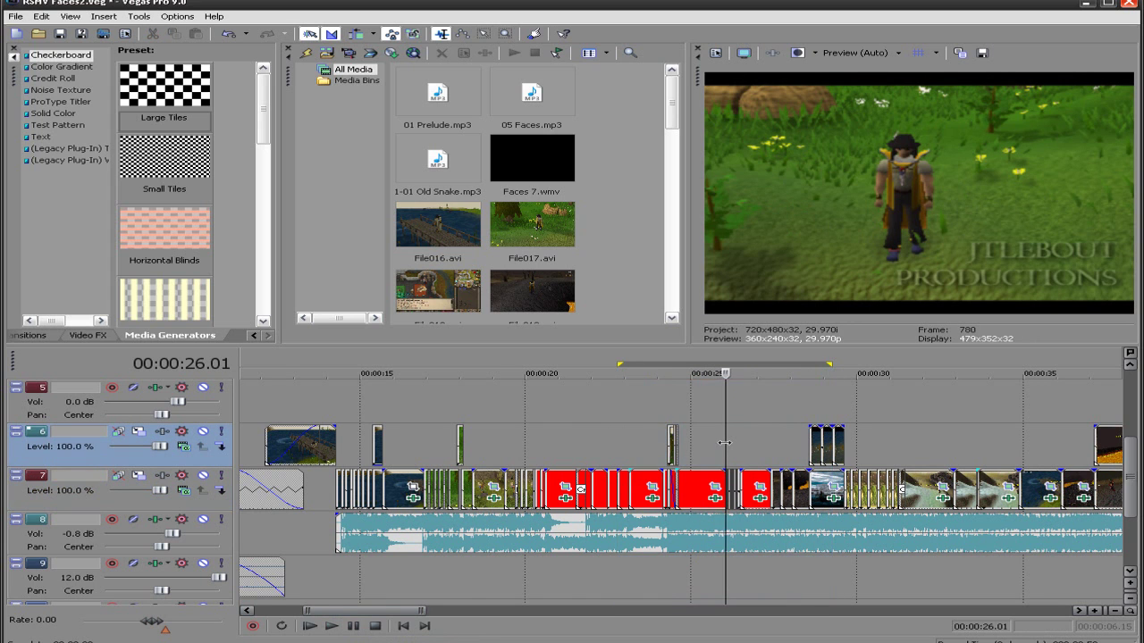
pyautogui.scroll(3, 724, 442)
pyautogui.press('Right')
pyautogui.press('Right')
pyautogui.press('Right')
pyautogui.press('Right')
pyautogui.press('Right')
pyautogui.press('Right')
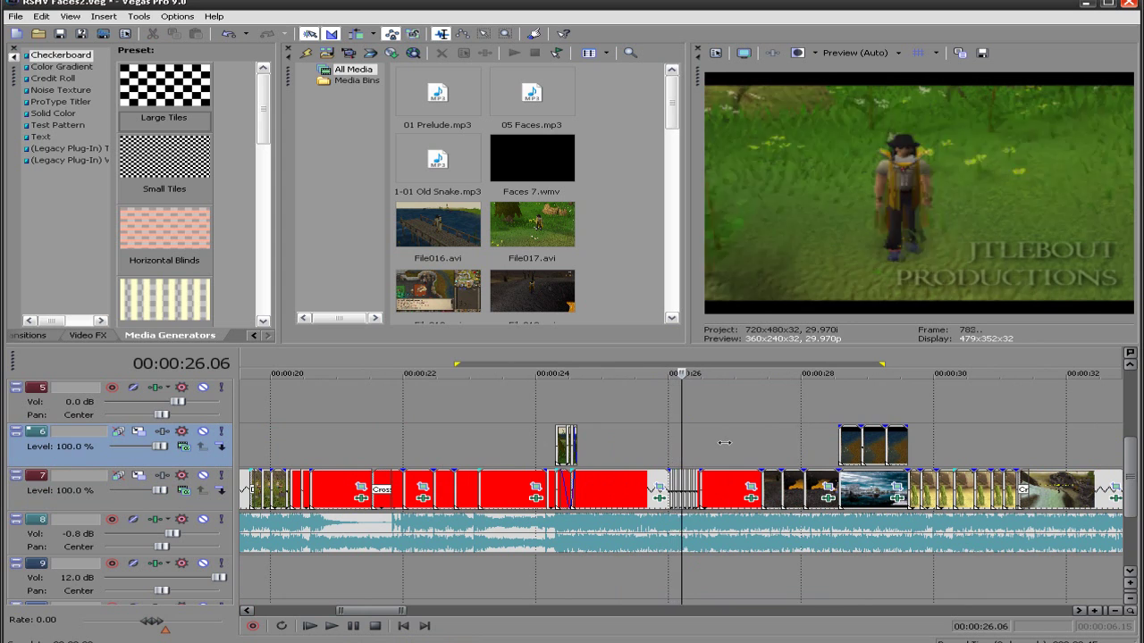
pyautogui.press('Left')
pyautogui.press('Right')
# - Return to the start of the short pieces on track 7 and examine each one frame by frame past 00:00:26.09
pyautogui.click(661, 455)
pyautogui.scroll(5, 661, 454)
pyautogui.click(730, 473)
pyautogui.press('Right')
pyautogui.press('Right')
pyautogui.press('Right')
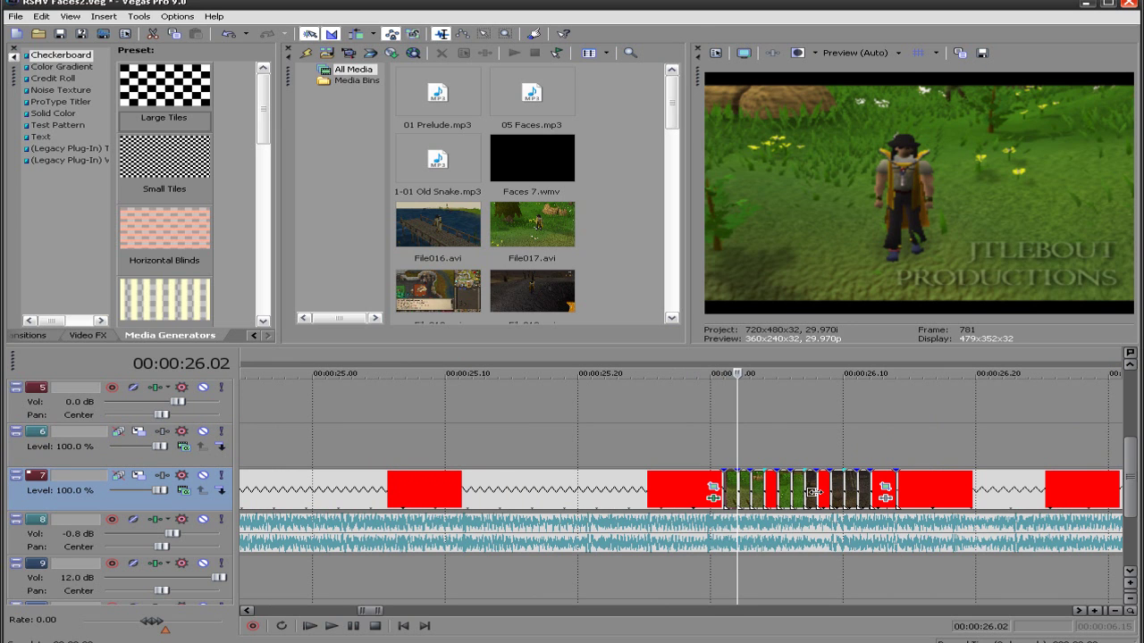
pyautogui.press('Right')
pyautogui.press('Right')
pyautogui.press('Right')
pyautogui.press('Right')
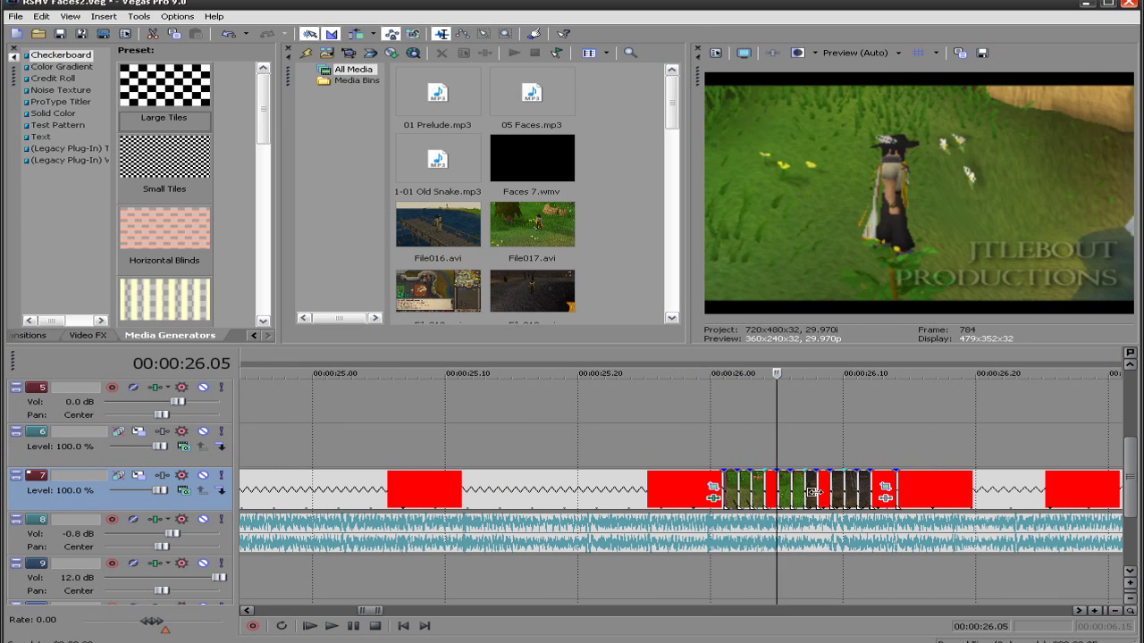
pyautogui.press('Right')
pyautogui.press('Right')
pyautogui.press('Right')
pyautogui.press('Right')
pyautogui.press('Right')
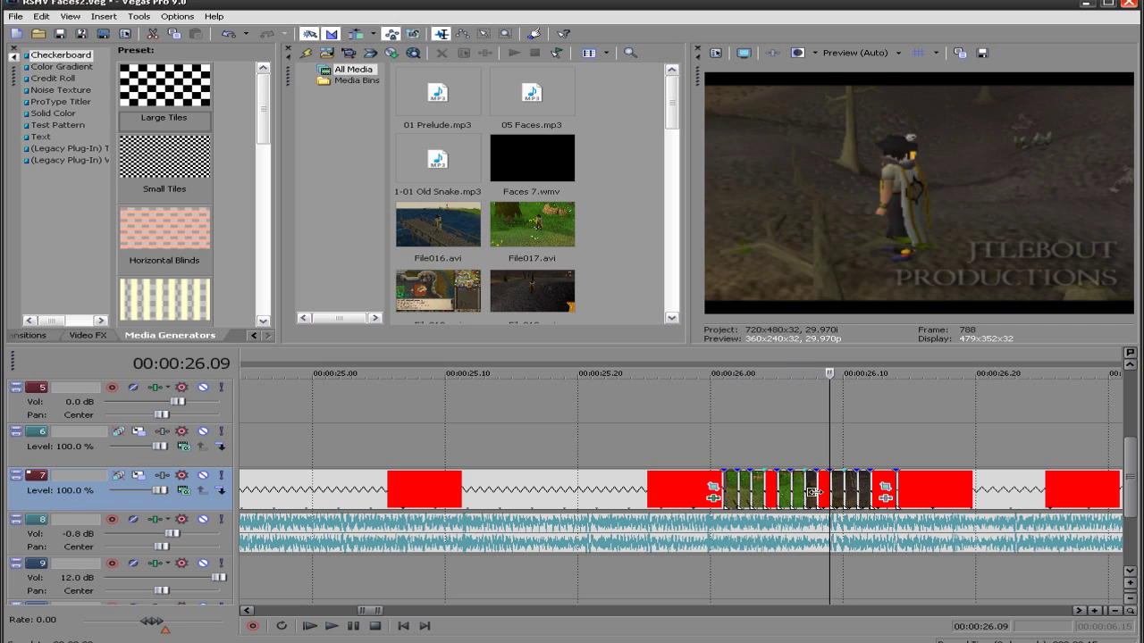
pyautogui.press('Right')
pyautogui.press('Right')
pyautogui.press('Left')
# - Continue frame by frame out of the short pieces into the black-and-white shot at 00:00:26.24
pyautogui.scroll(-1, 771, 480)
pyautogui.press('Right')
pyautogui.press('Right')
pyautogui.press('Right')
pyautogui.press('Right')
pyautogui.press('Right')
pyautogui.press('Right')
pyautogui.press('Right')
pyautogui.press('Right')
pyautogui.press('Right')
pyautogui.press('Right')
pyautogui.press('Right')
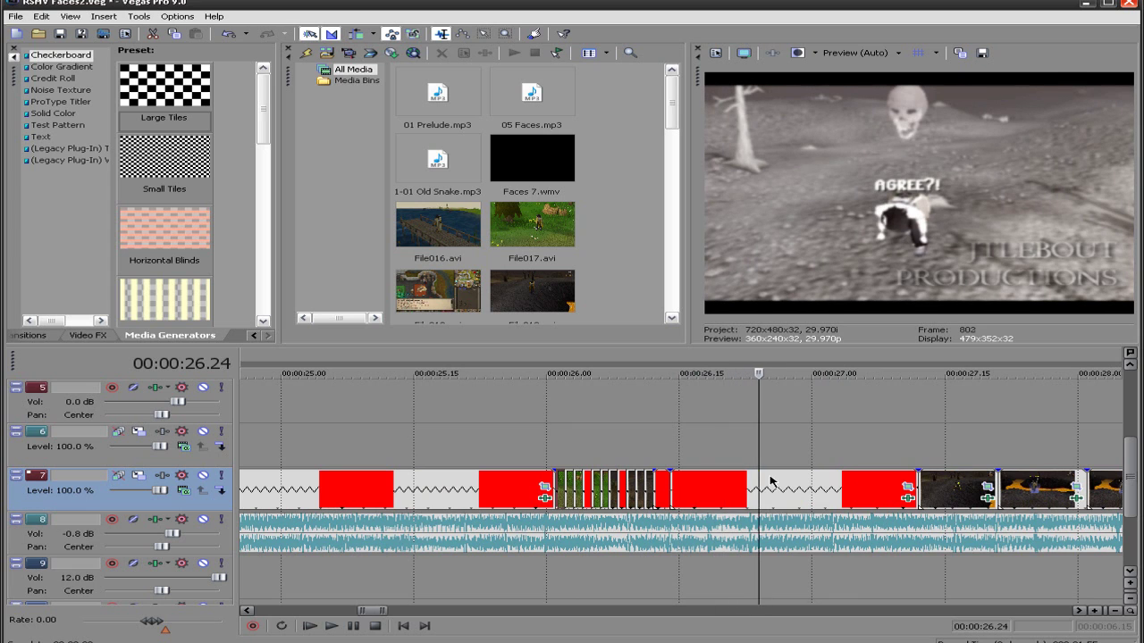
# - Play the sequence from 00:00:22.26 through the short pieces to 00:00:27.08, stop, and return the cursor to 00:00:26.01
pyautogui.press('Down')
pyautogui.press('Down')
pyautogui.click(407, 420)
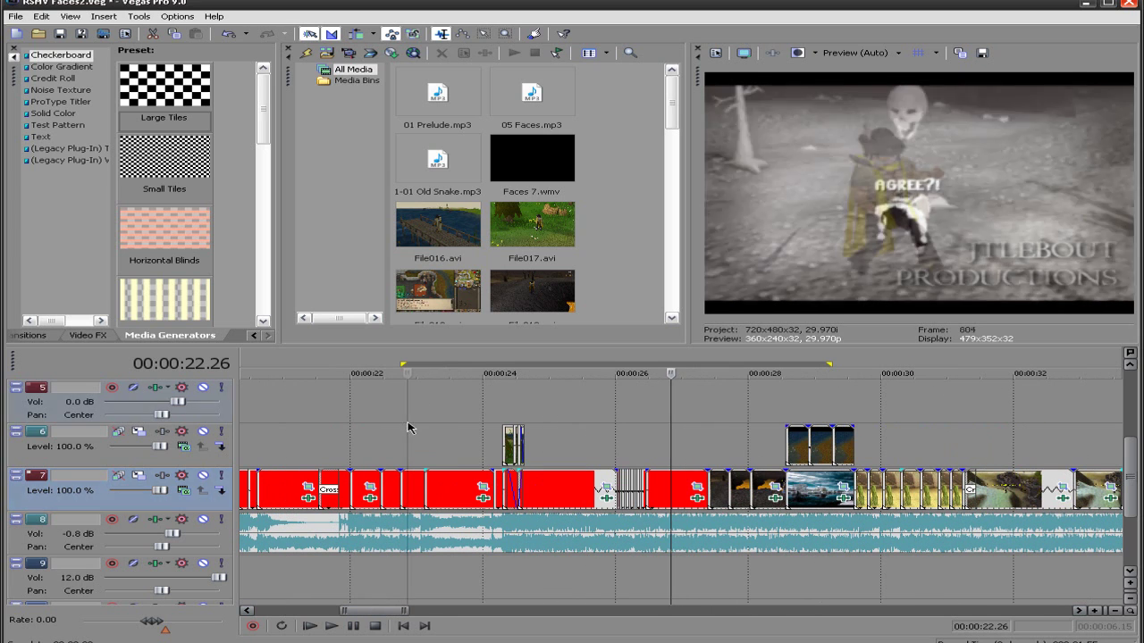
pyautogui.click(353, 628)
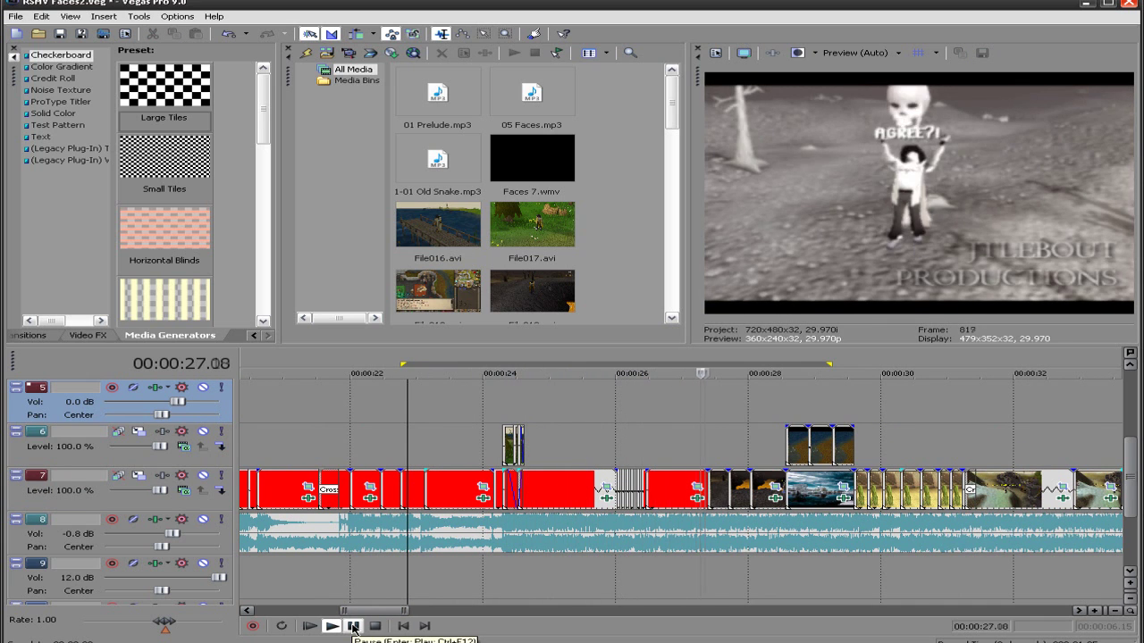
pyautogui.click(354, 628)
pyautogui.click(613, 442)
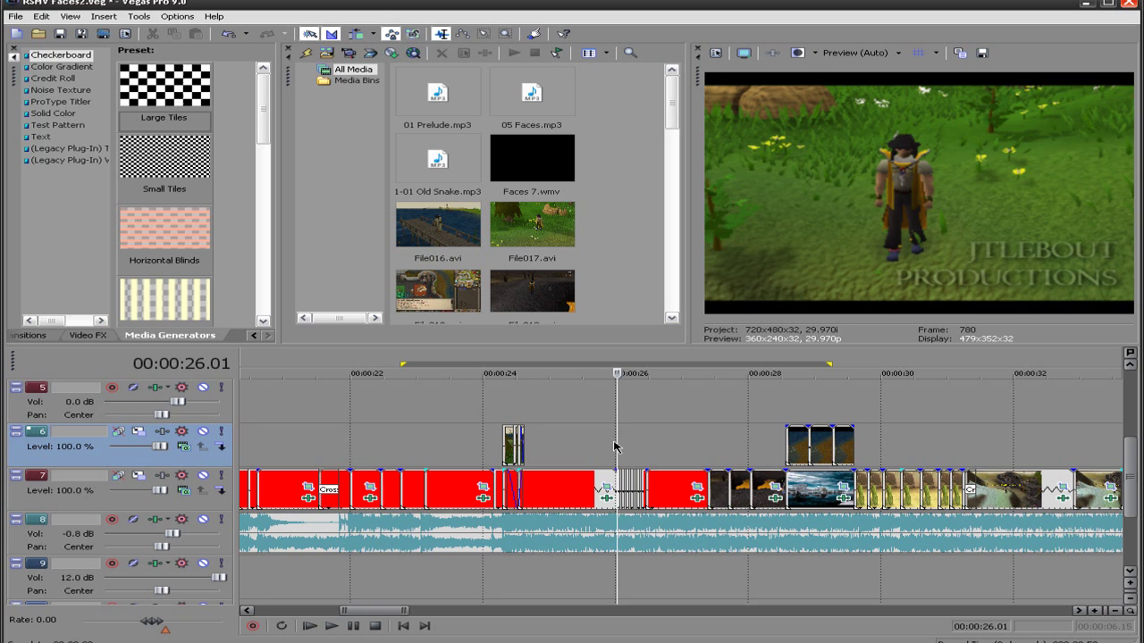